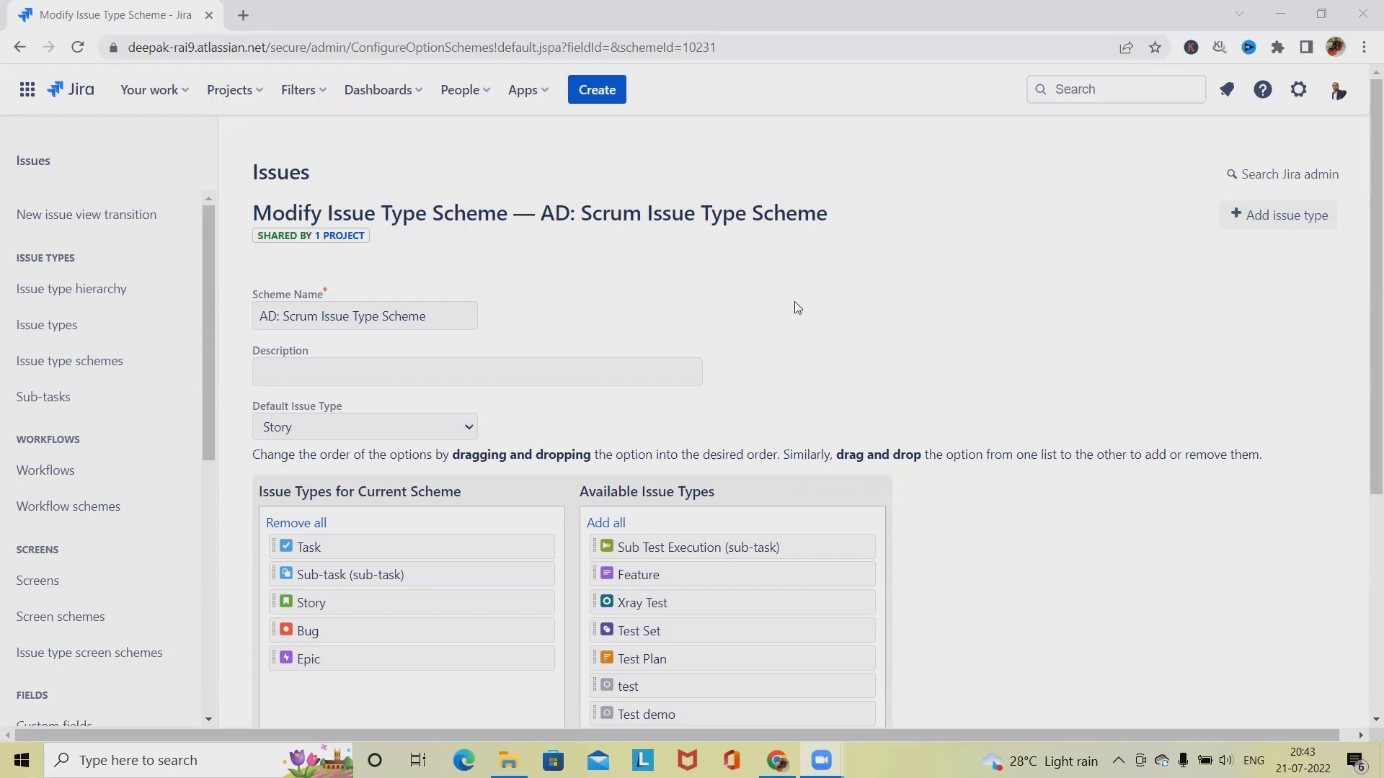
Start a new issue to check the available issue types, then discard the form.
click(604, 95)
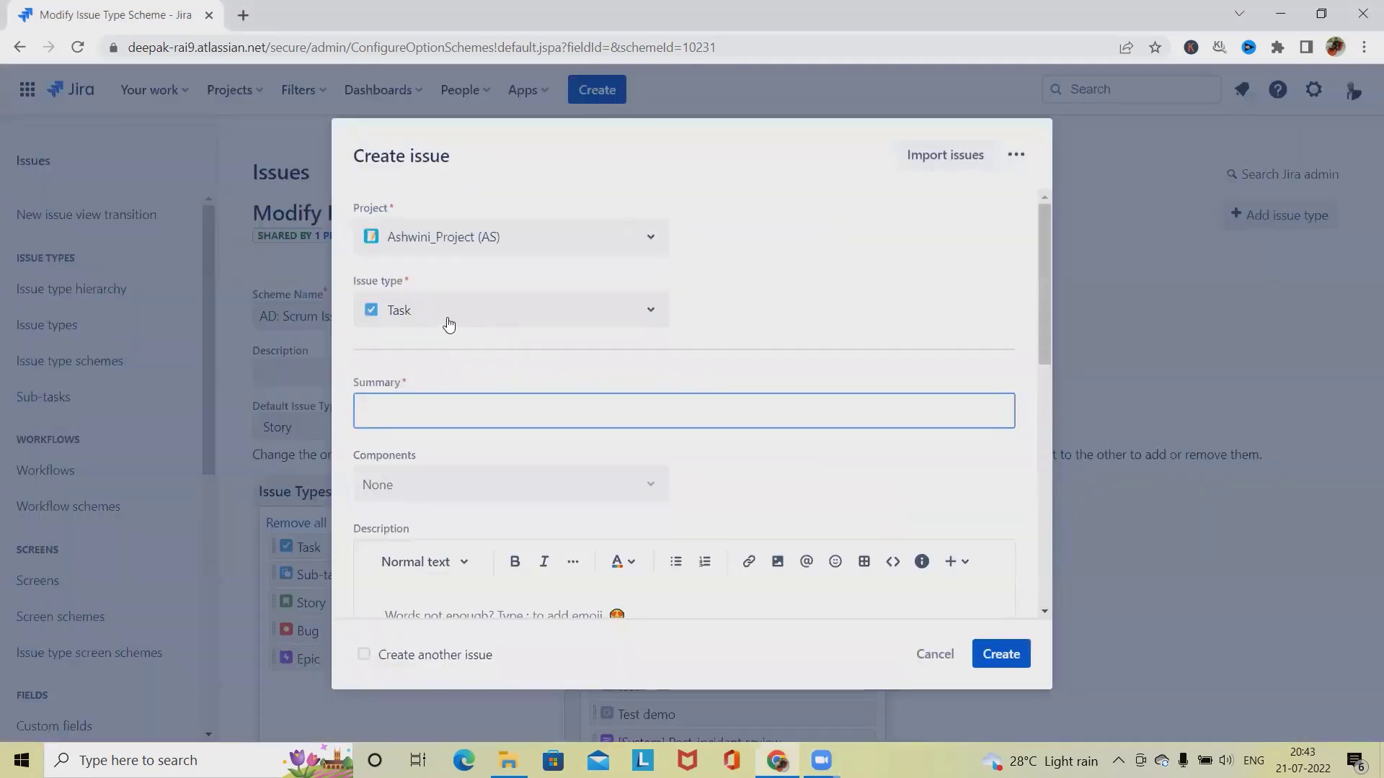
click(580, 319)
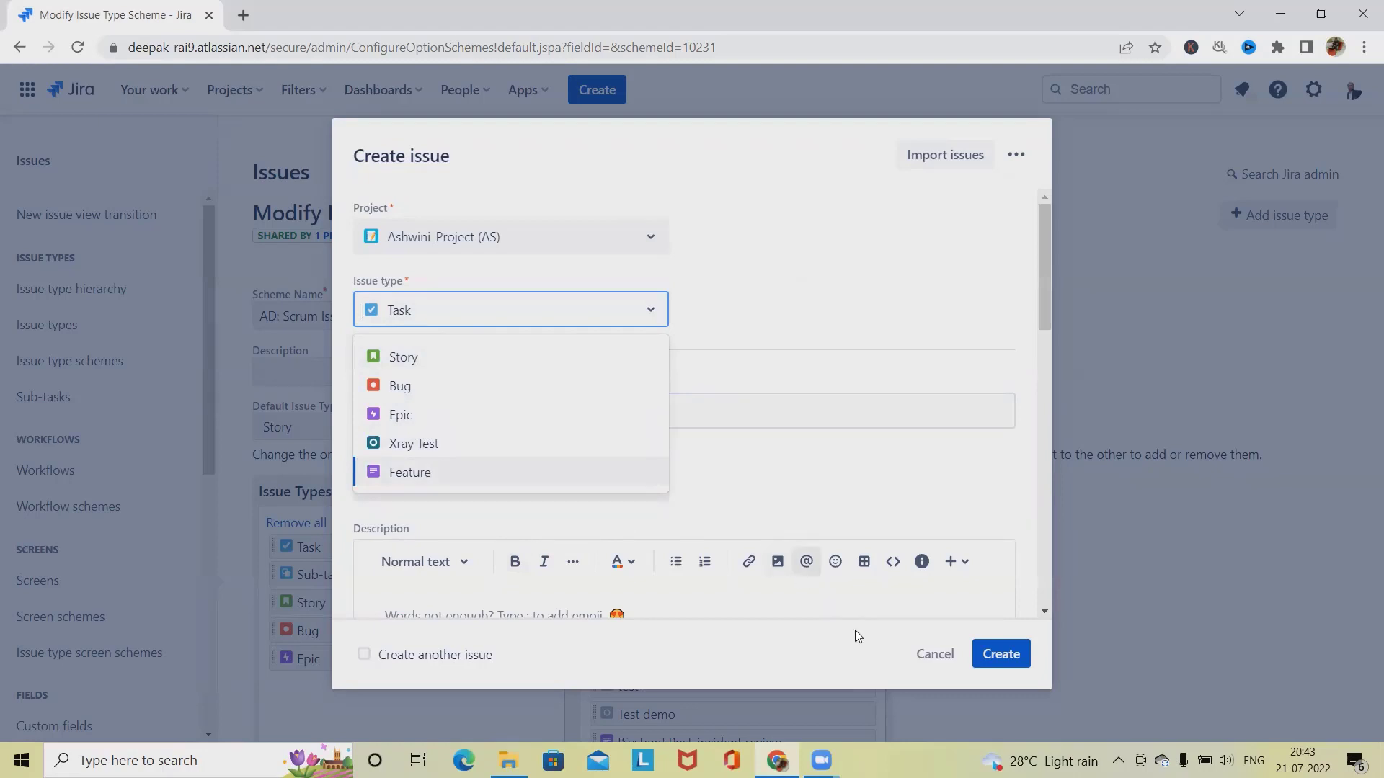
click(934, 655)
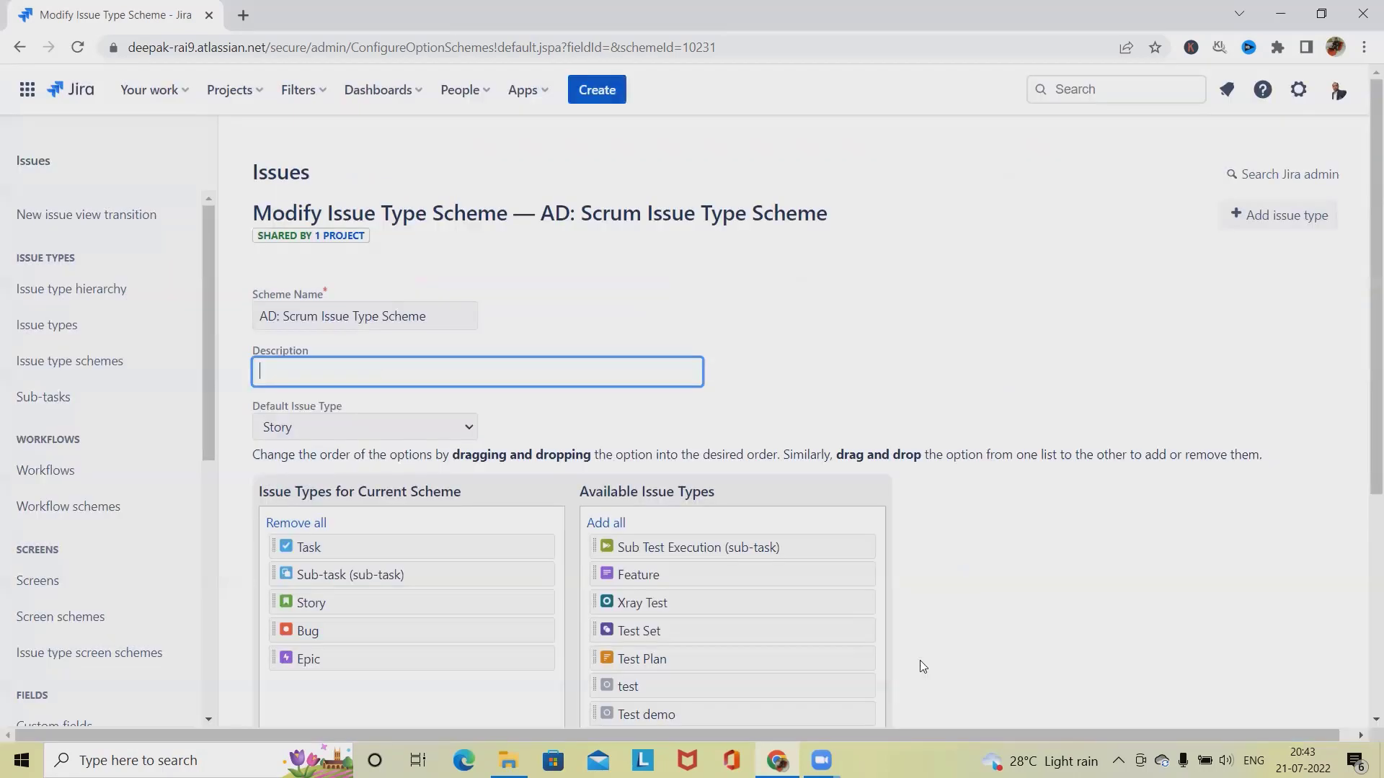
Open the Jira Settings gear menu, close it, and reopen it.
click(1298, 89)
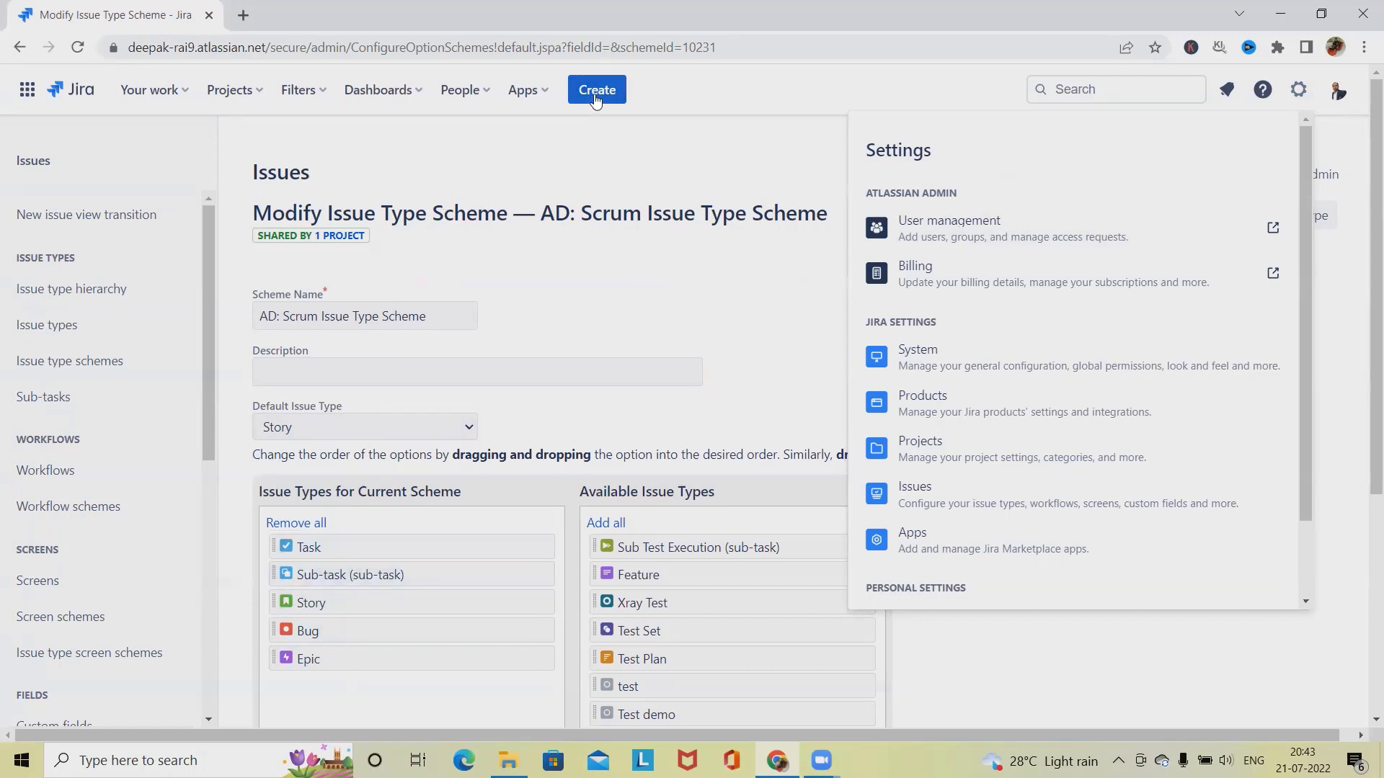
click(712, 182)
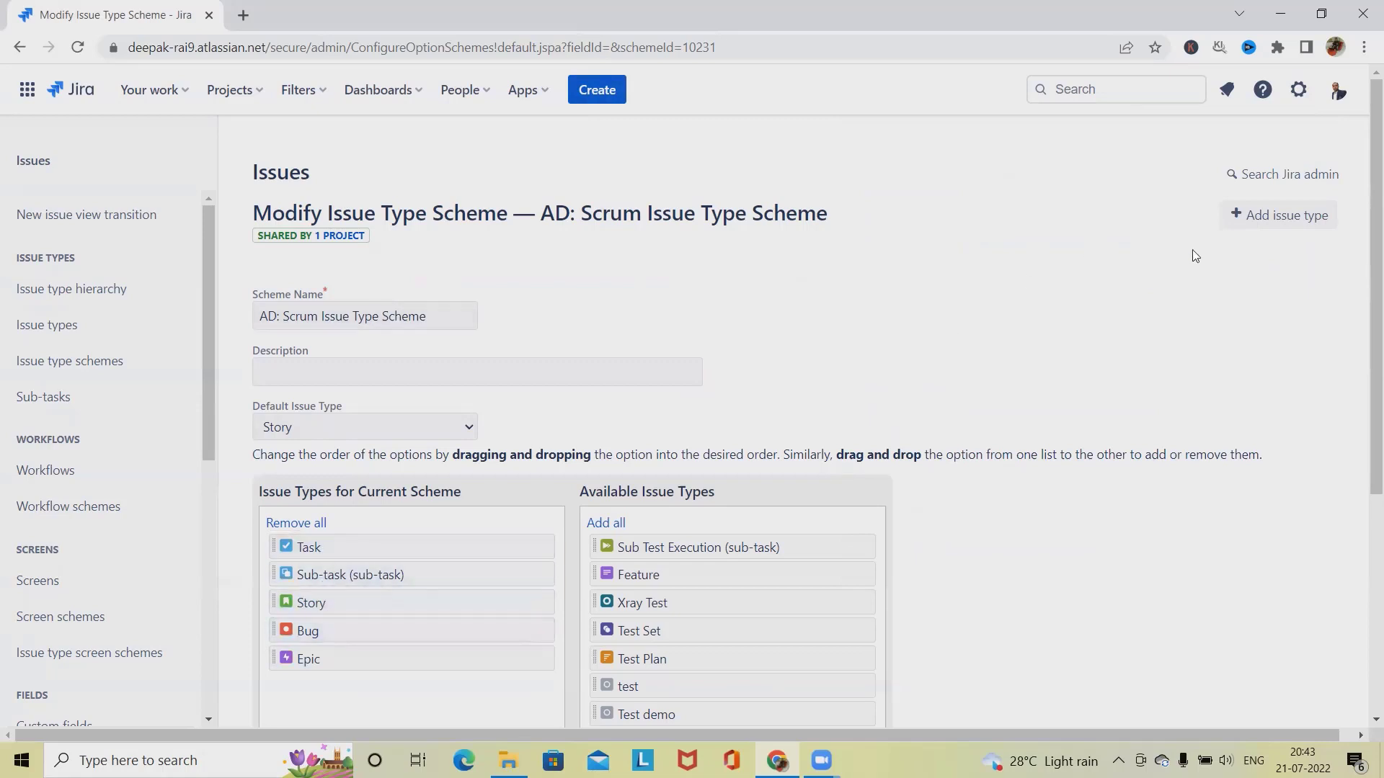
click(1298, 91)
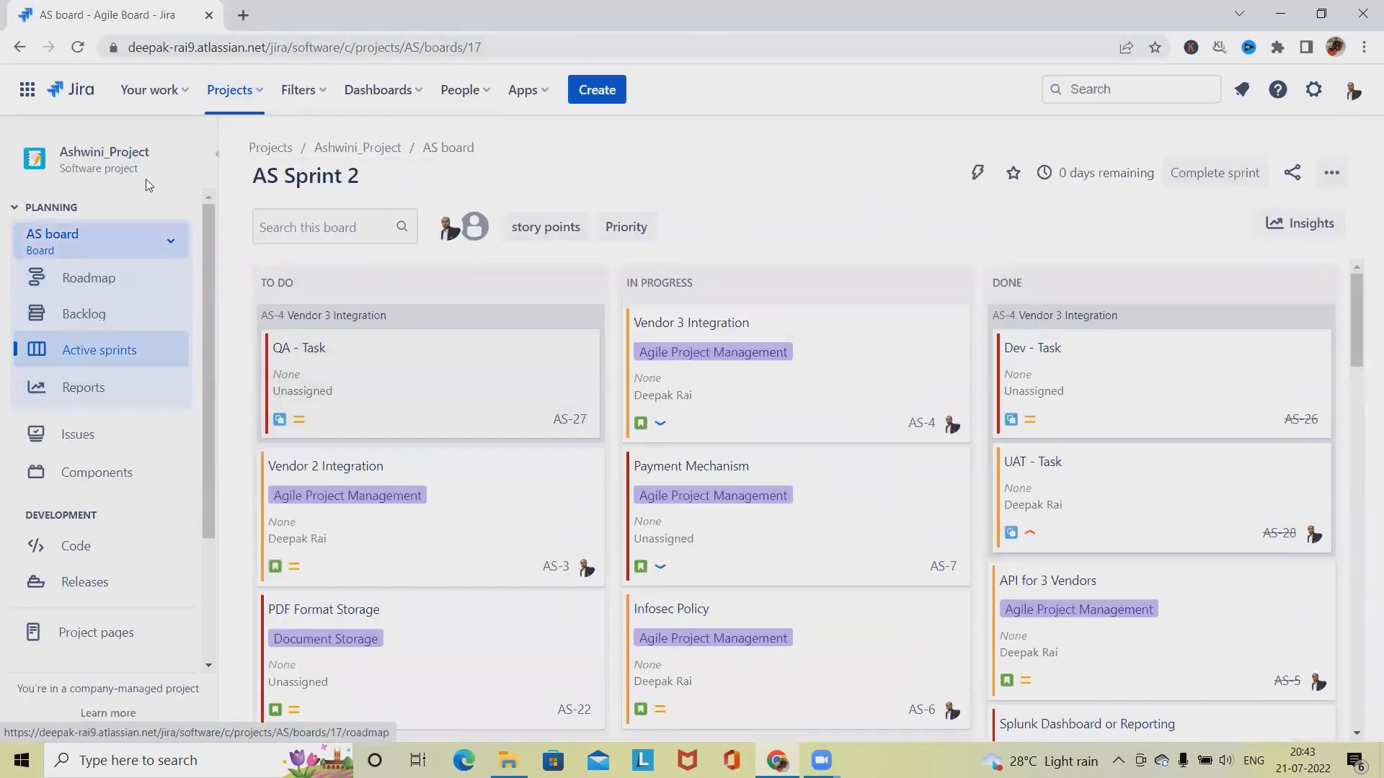
Go to Settings > Issues and scroll through the Issue types list, from Epic and Bug onward.
click(1314, 91)
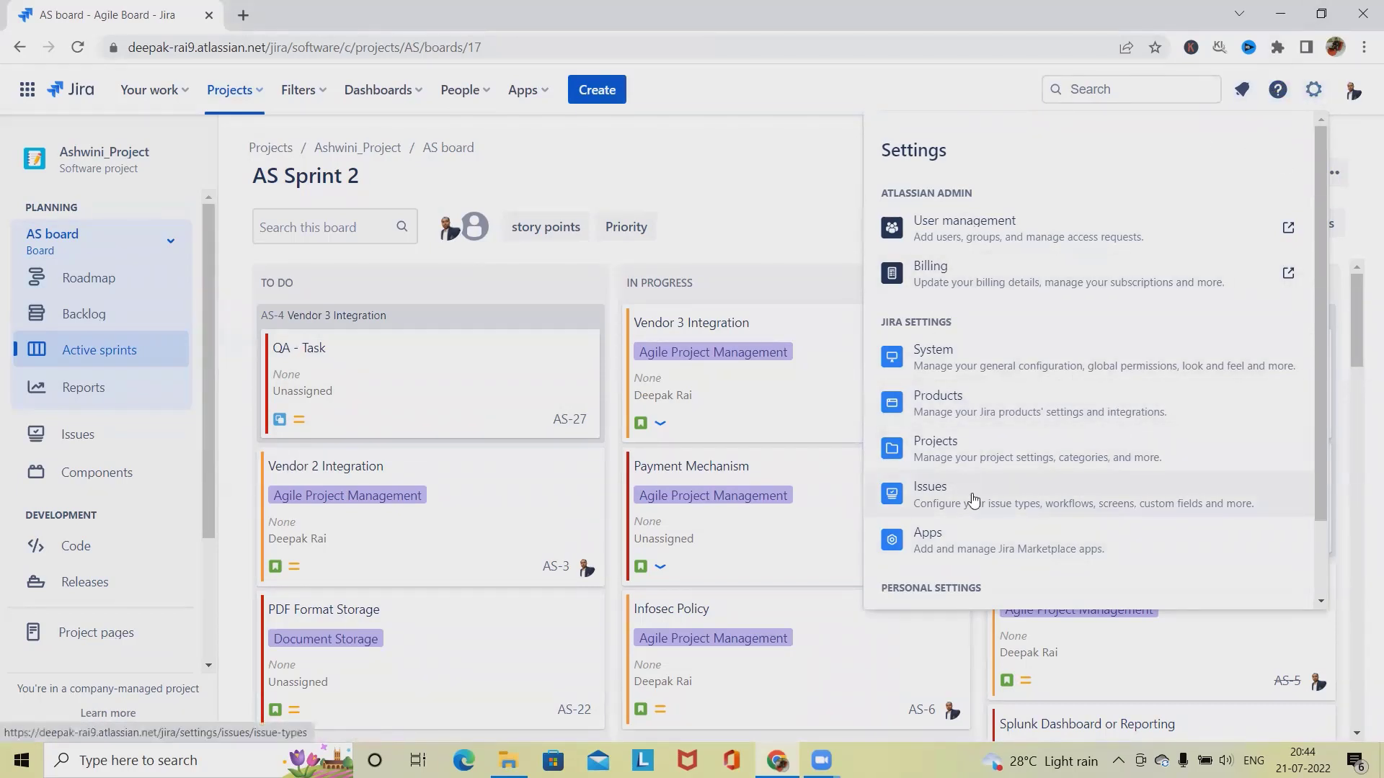
click(973, 499)
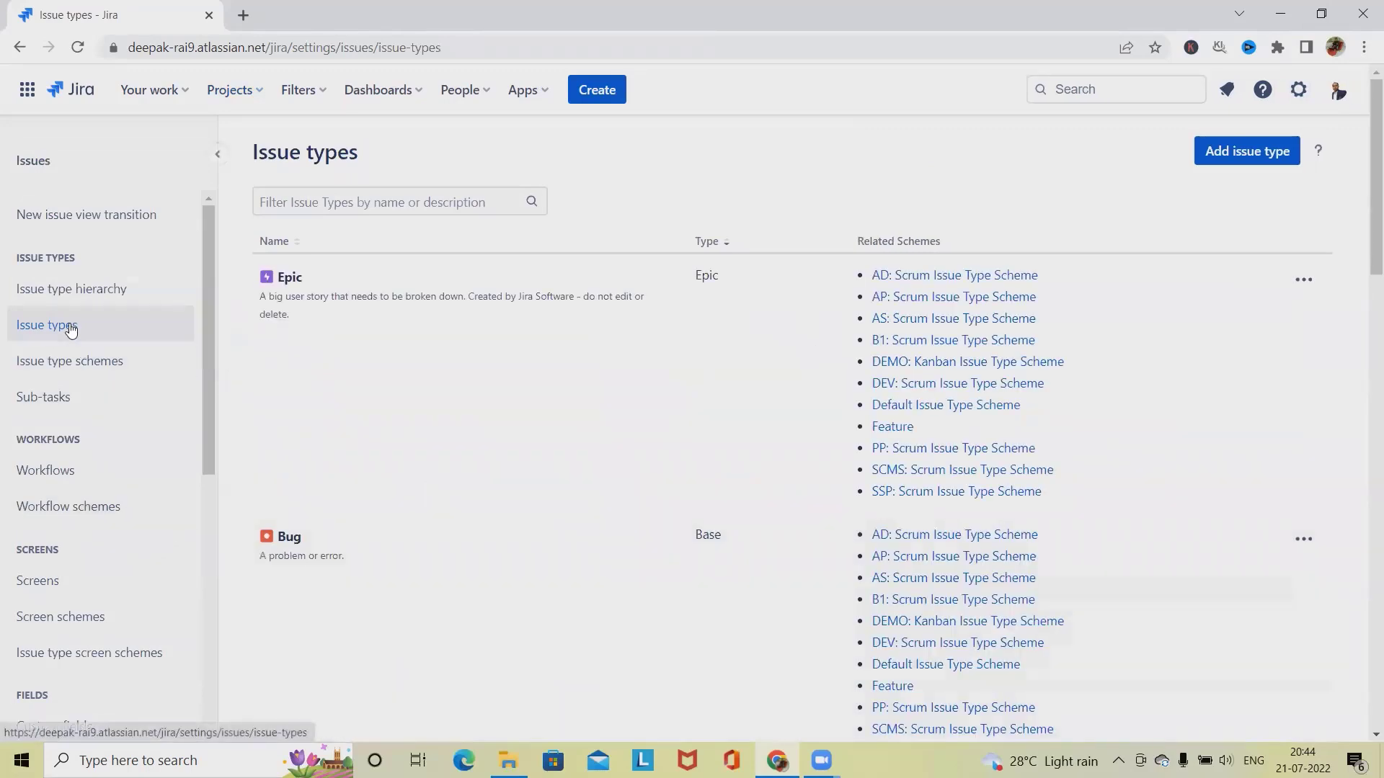
scroll(397, 442, down, 10)
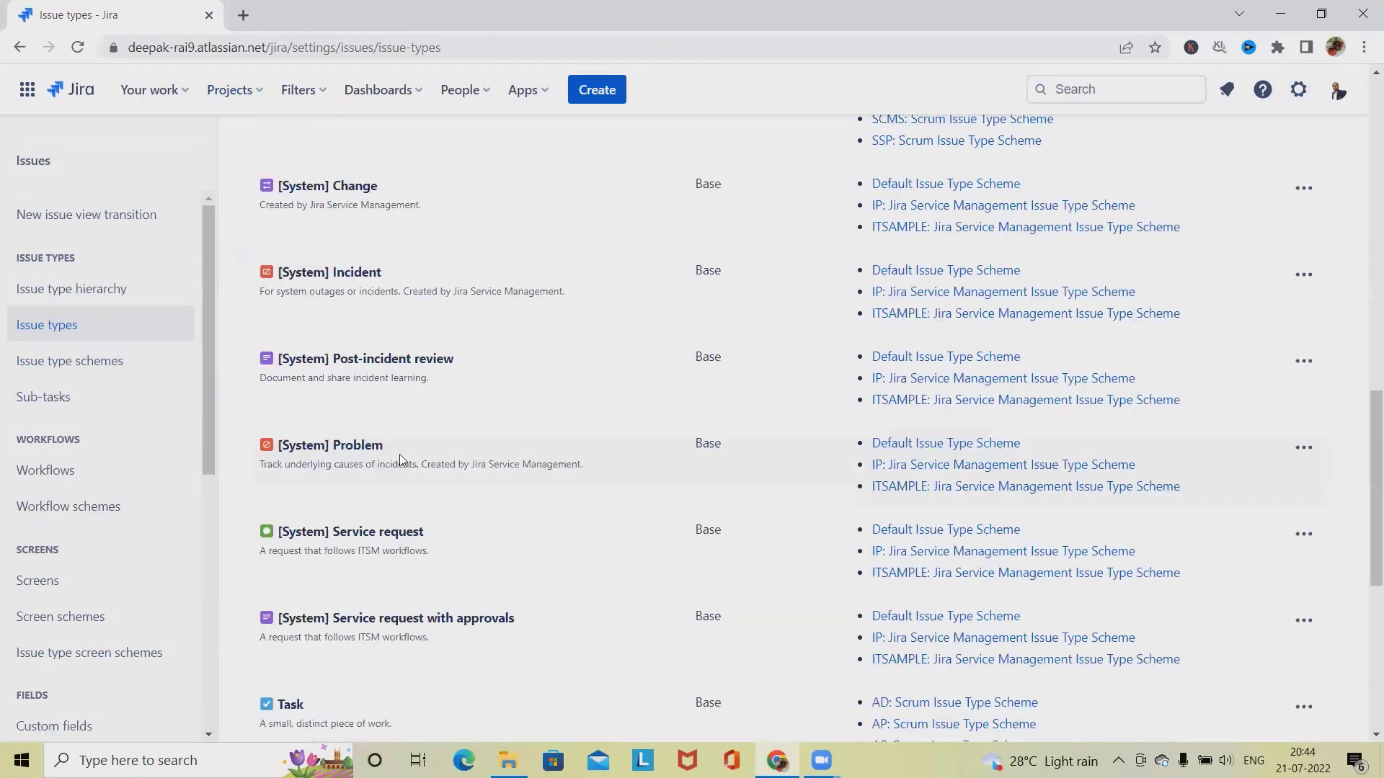
scroll(402, 473, down, 5)
scroll(402, 472, up, 15)
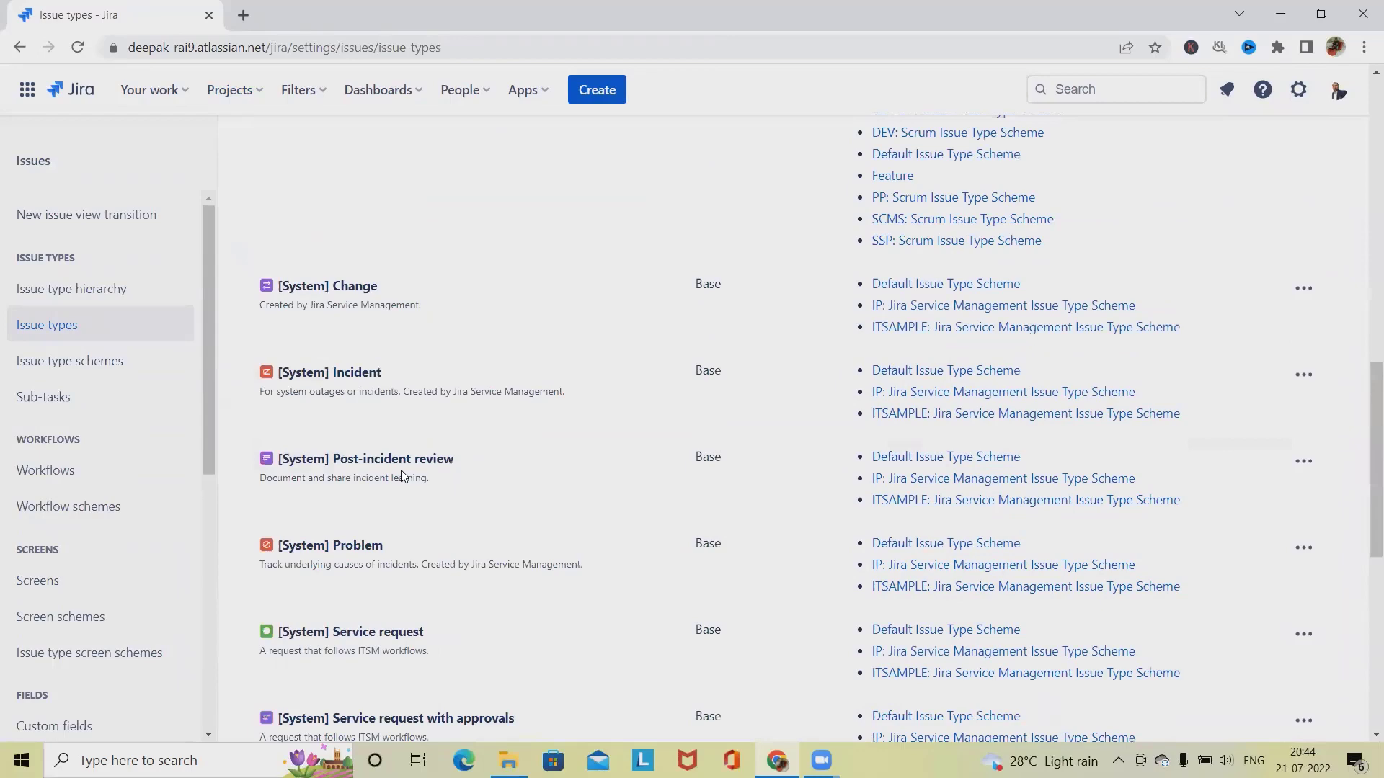
scroll(402, 472, up, 4)
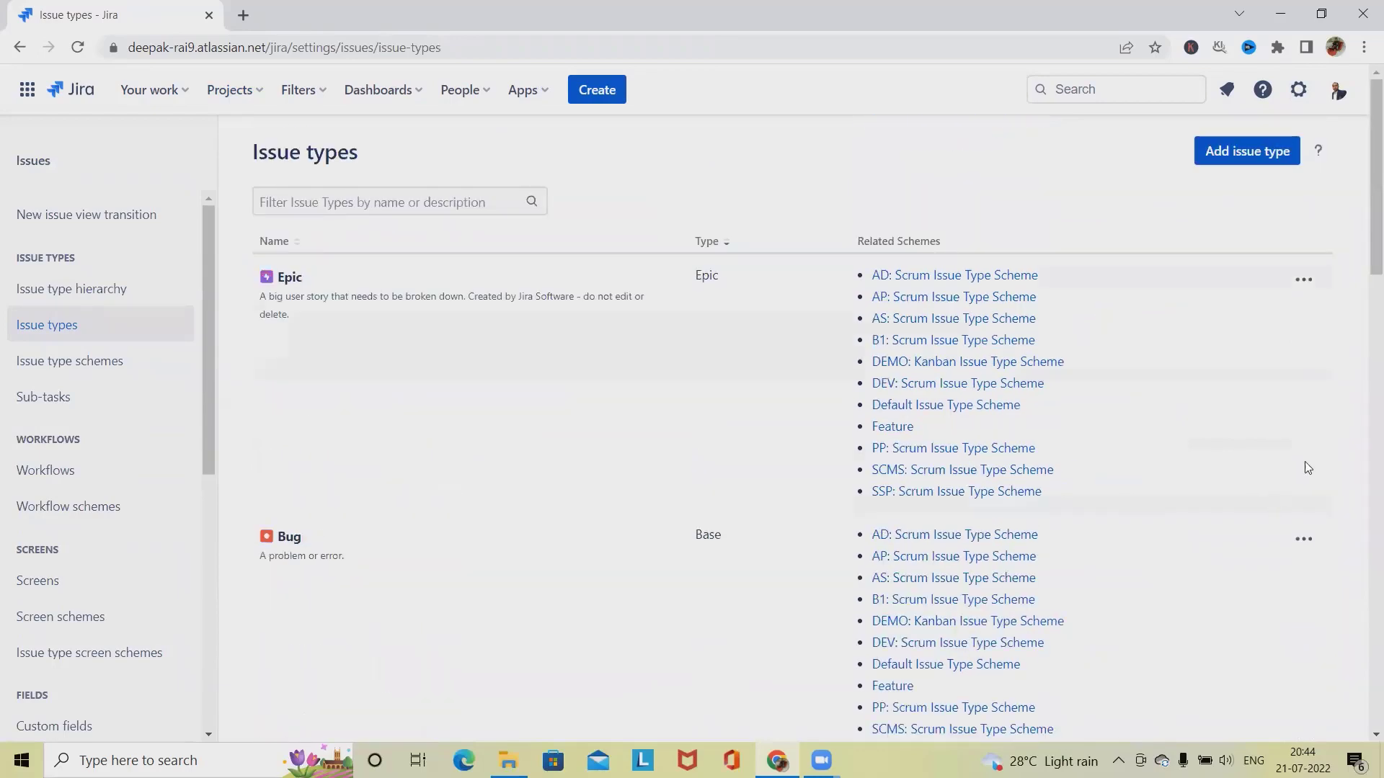
Add a standard issue type named 'Initiatives' and find it in the Issue types list.
click(1265, 153)
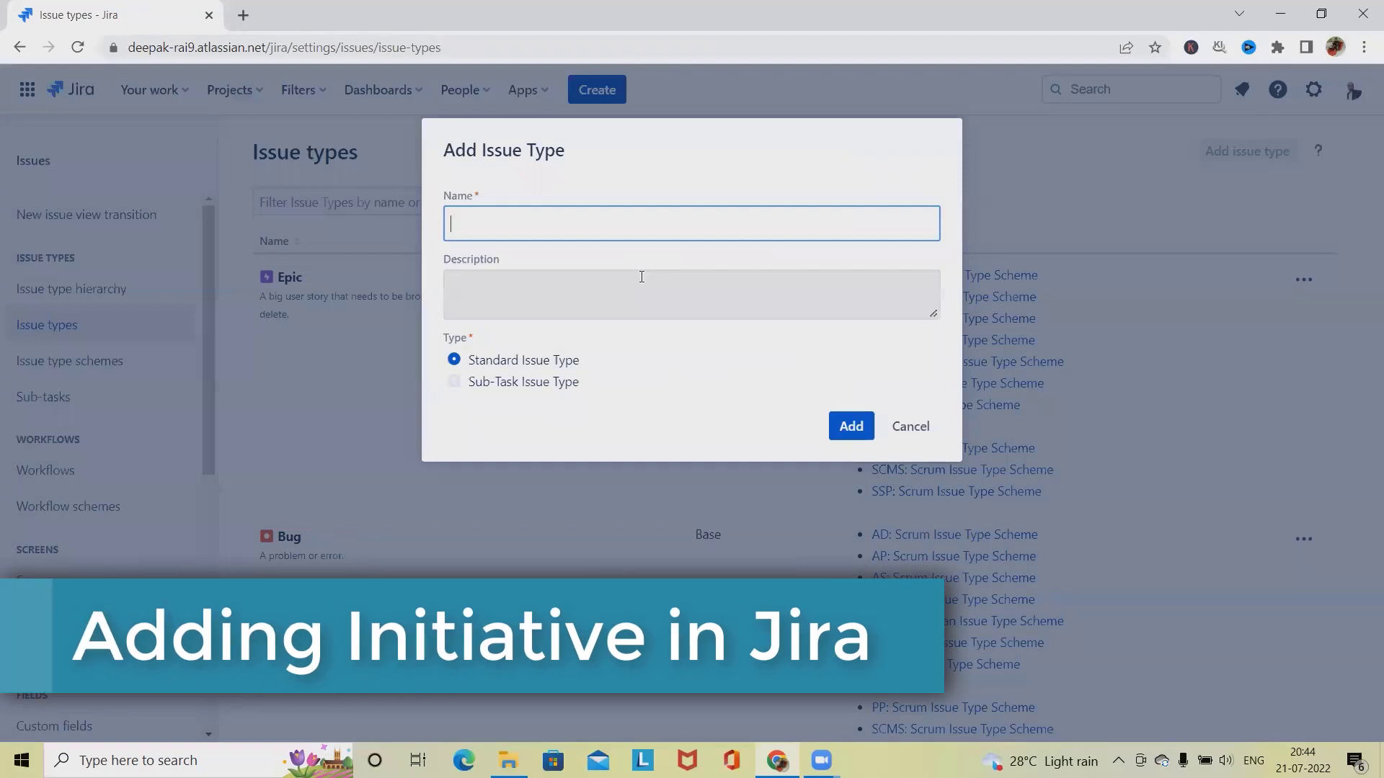
text(I)
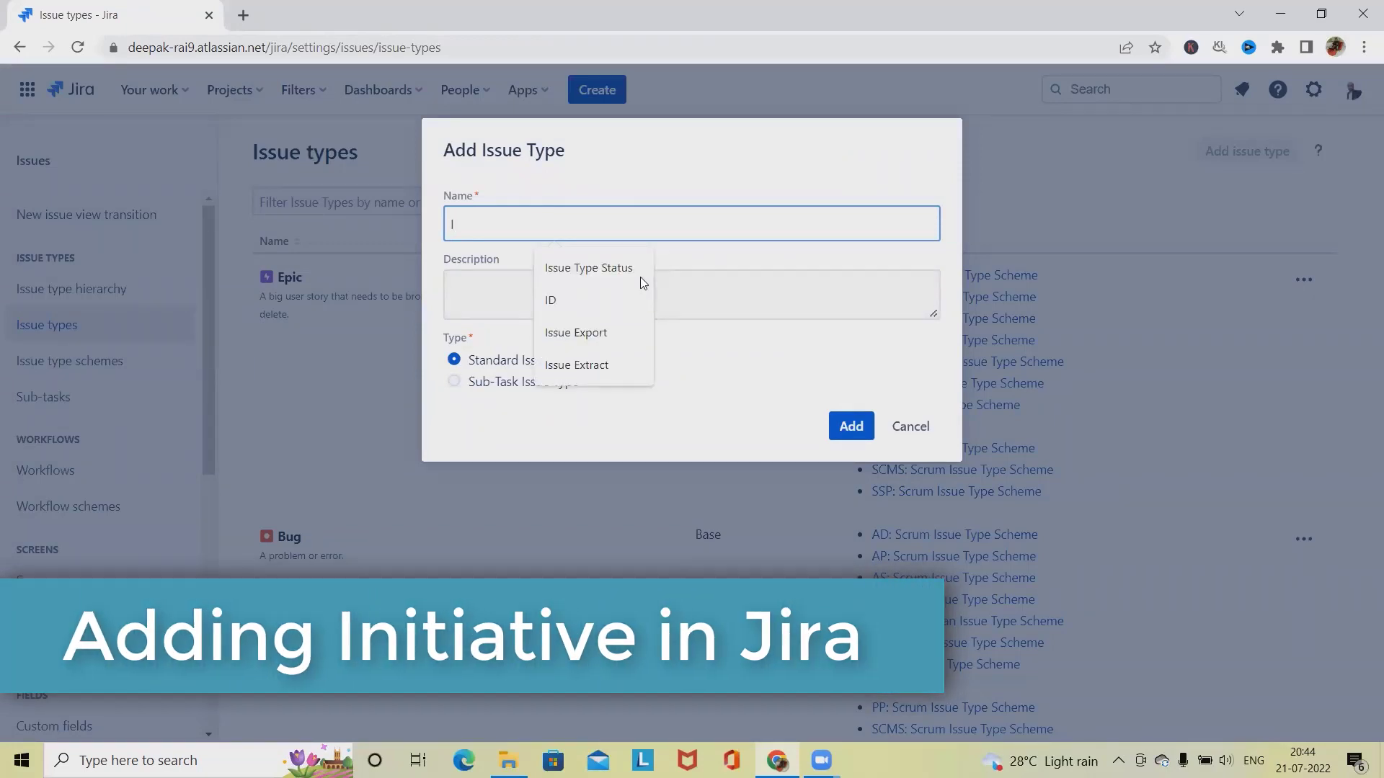
text(nit)
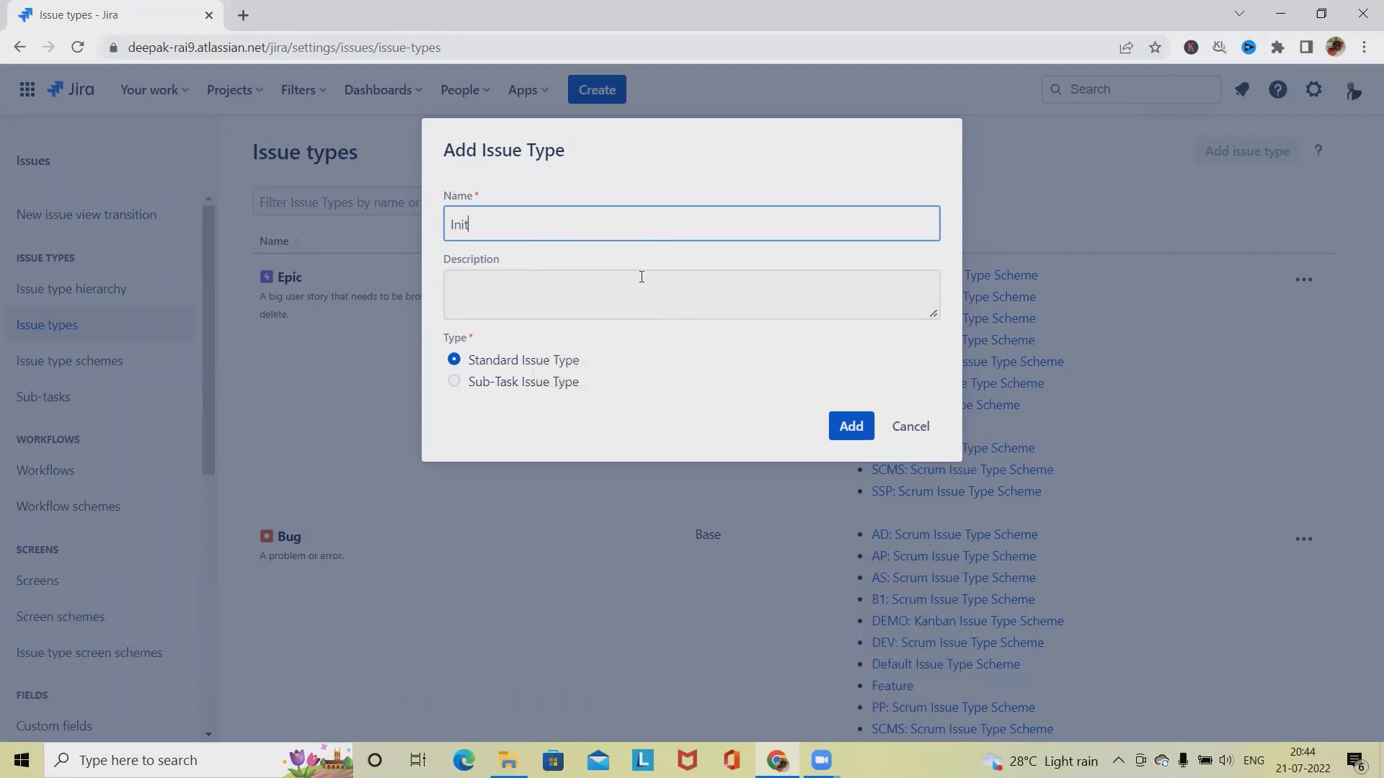
text(iative)
click(848, 428)
scroll(664, 459, down, 20)
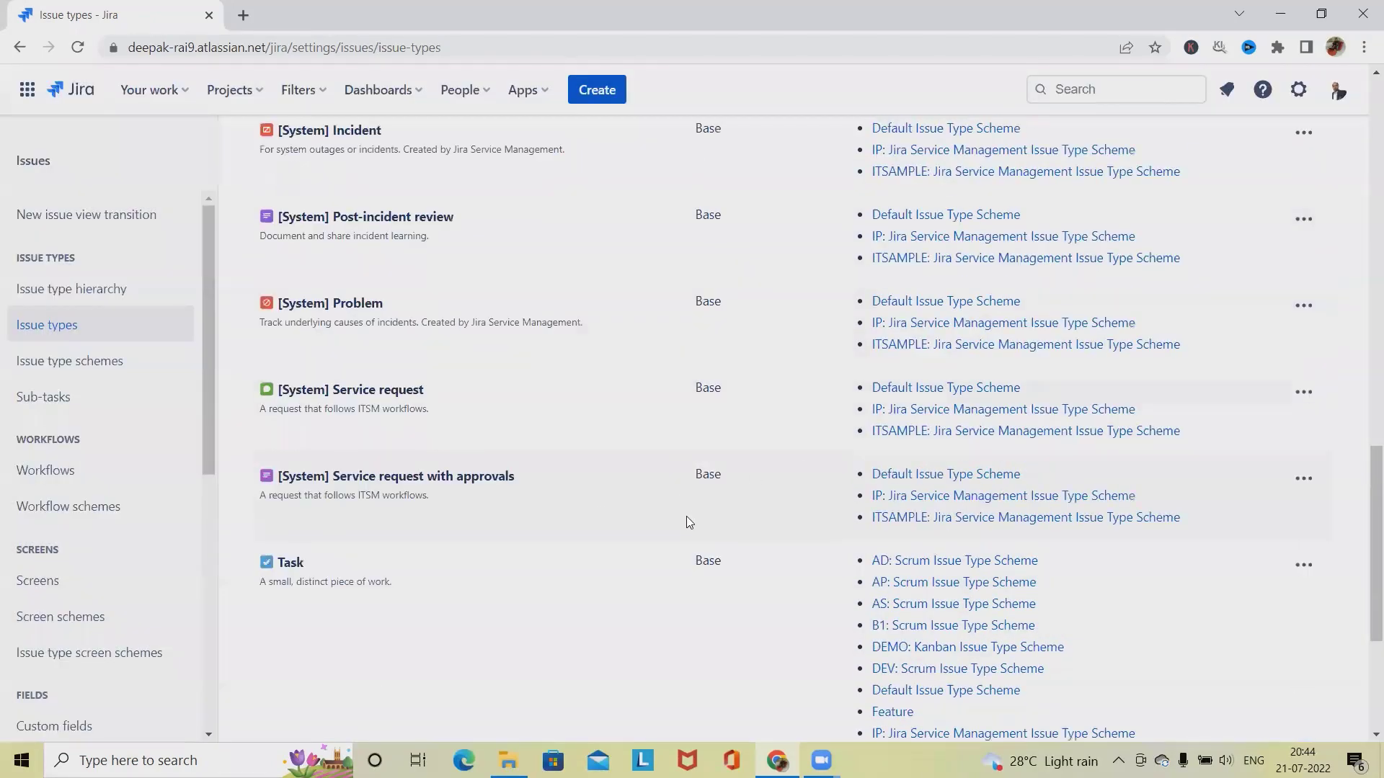
scroll(684, 545, up, 5)
scroll(668, 558, up, 14)
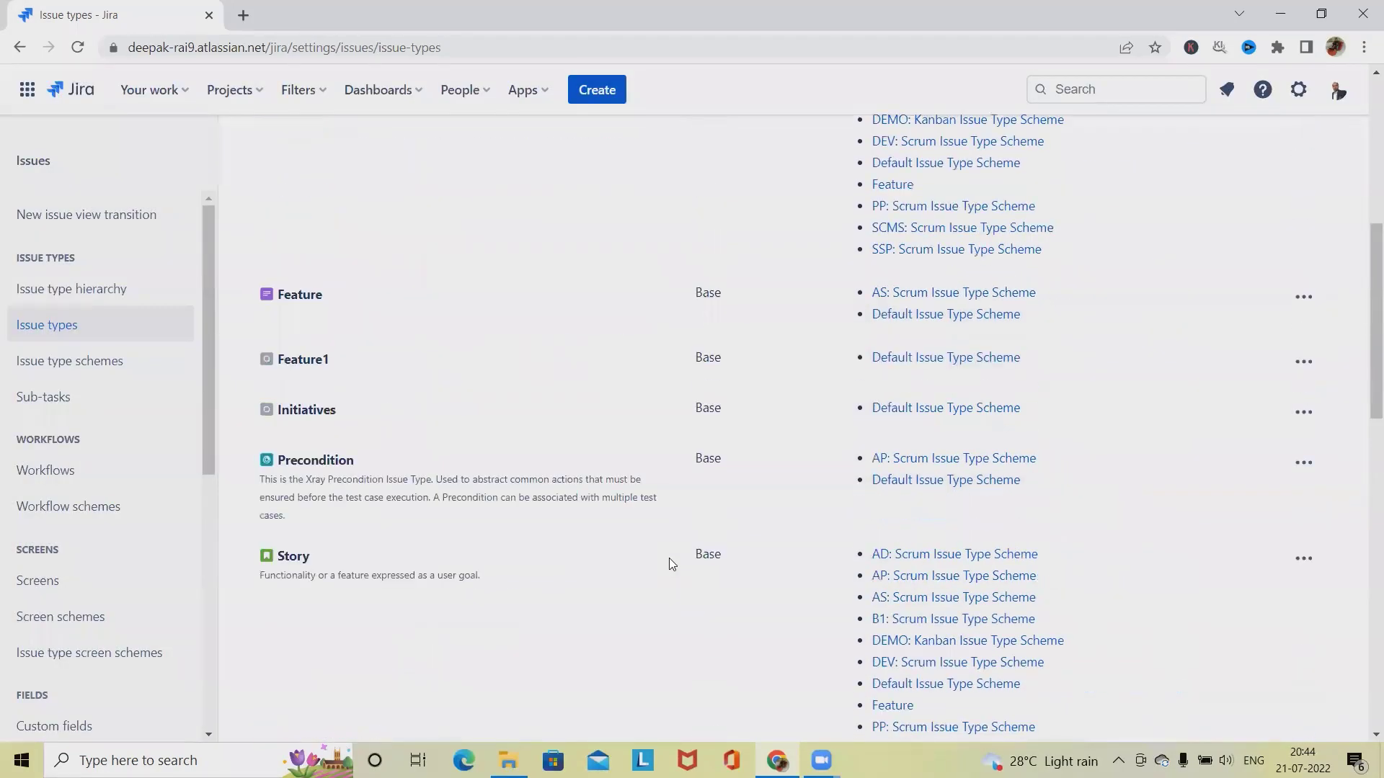
scroll(504, 526, down, 5)
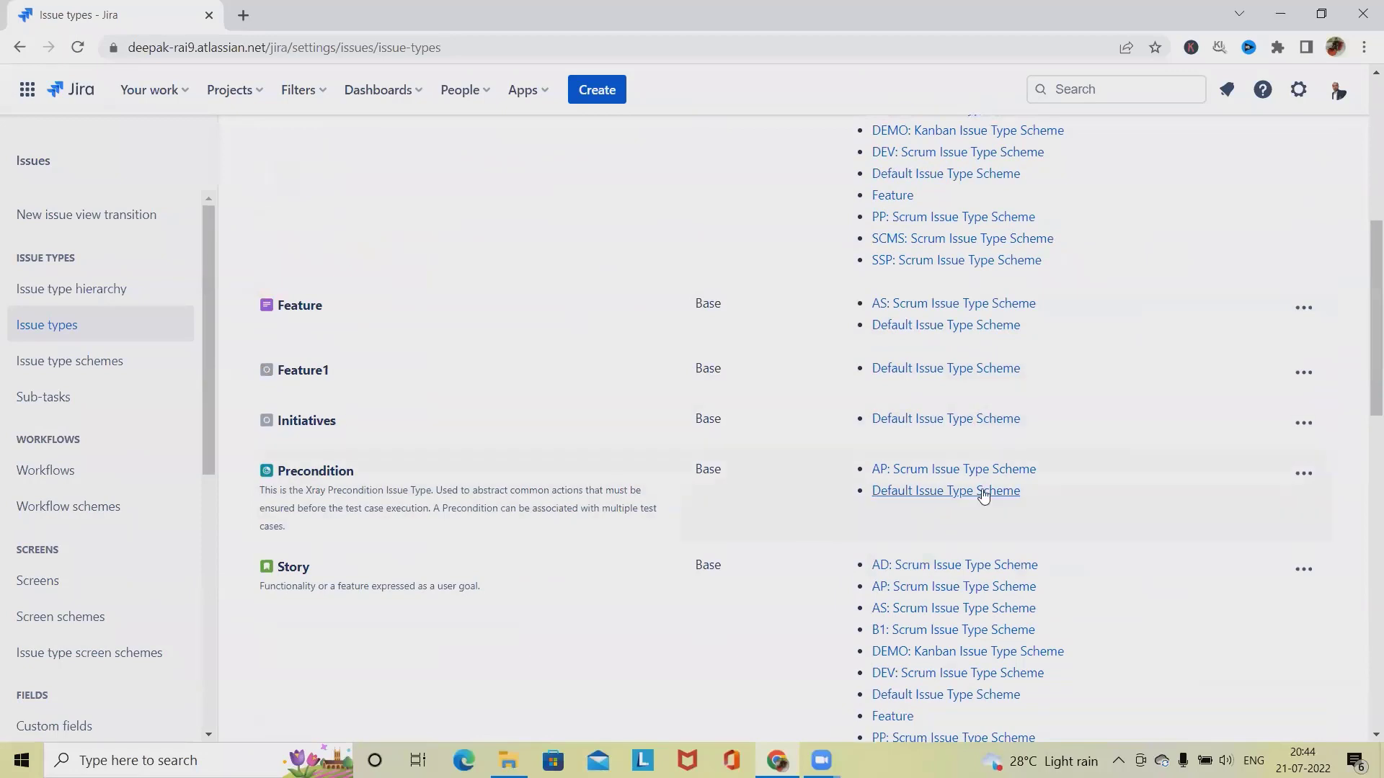
scroll(735, 441, up, 6)
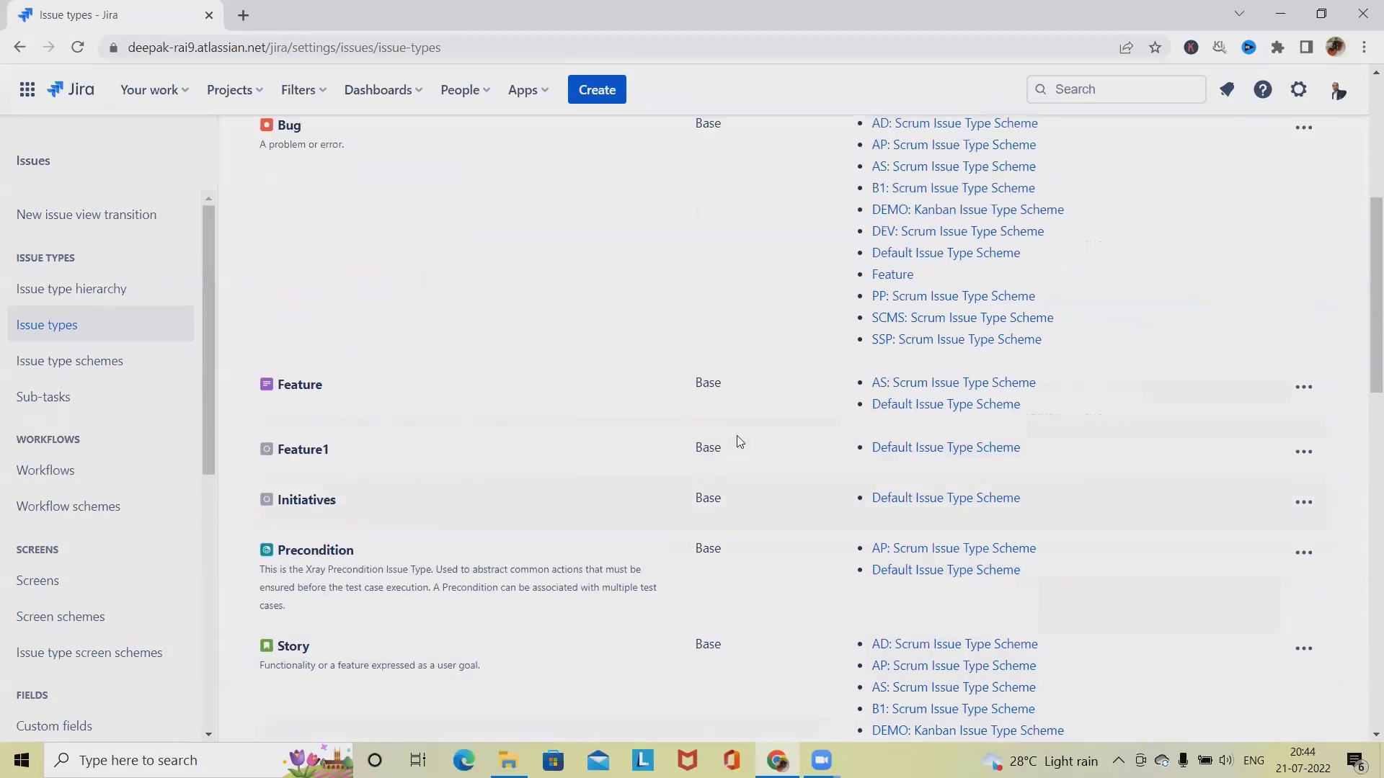
Open the Issue type schemes list and scroll through the first page.
click(77, 366)
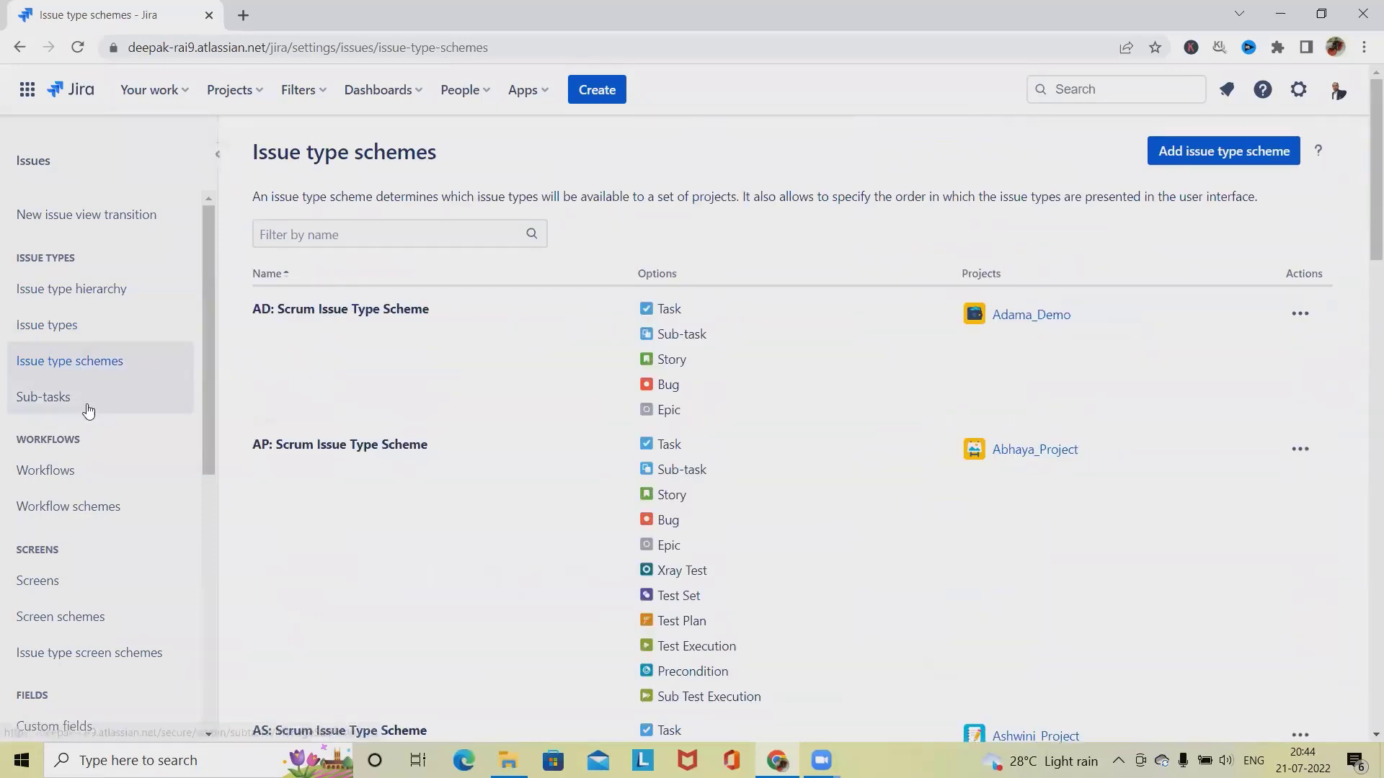
scroll(647, 537, down, 1)
scroll(647, 537, down, 15)
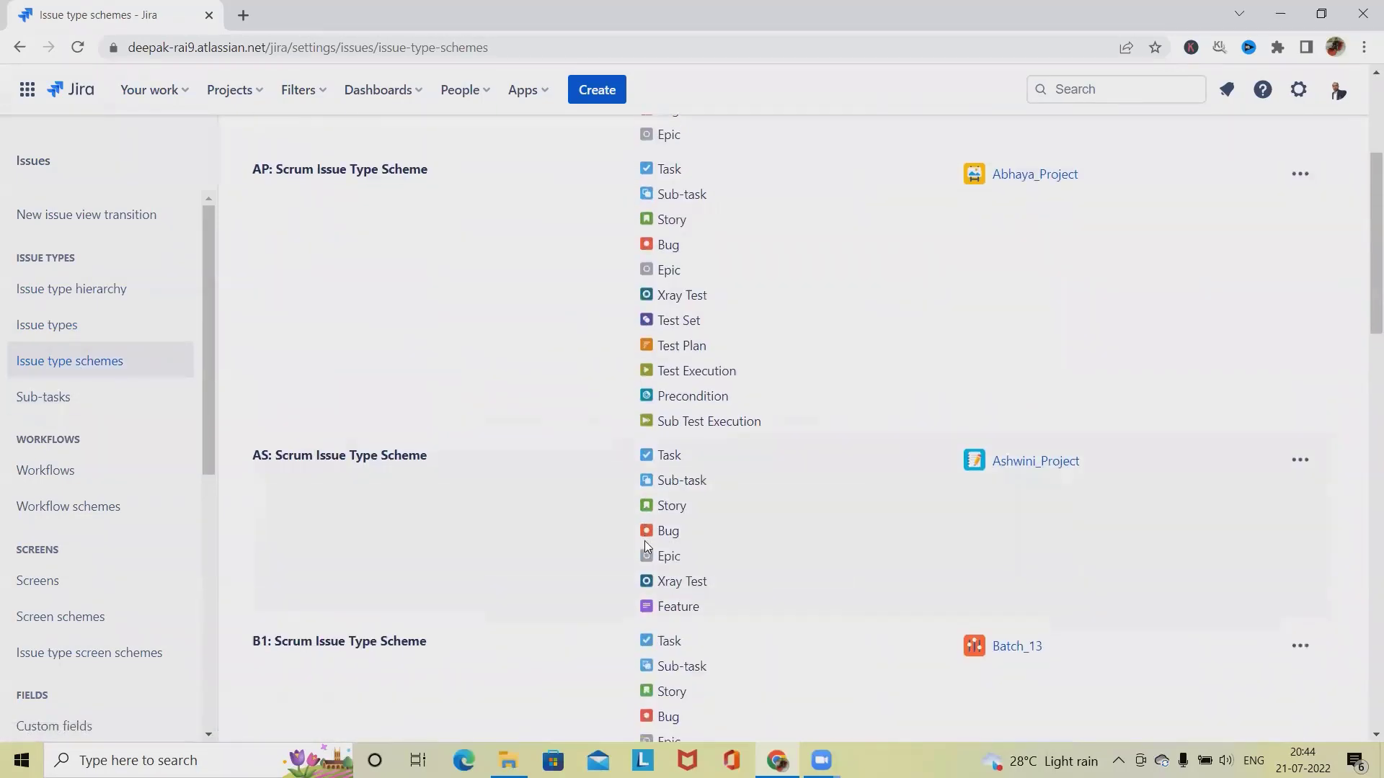
scroll(647, 549, down, 5)
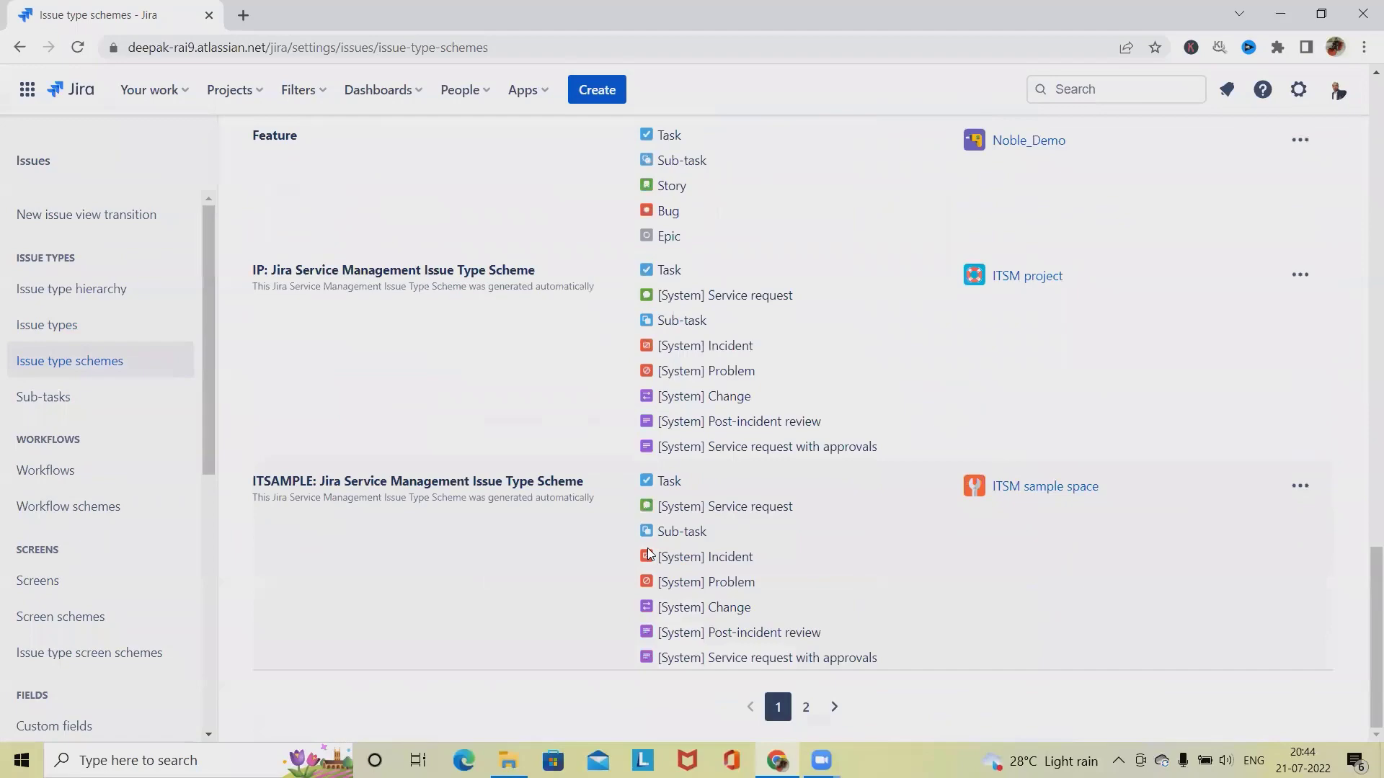
scroll(647, 549, up, 20)
scroll(649, 549, down, 18)
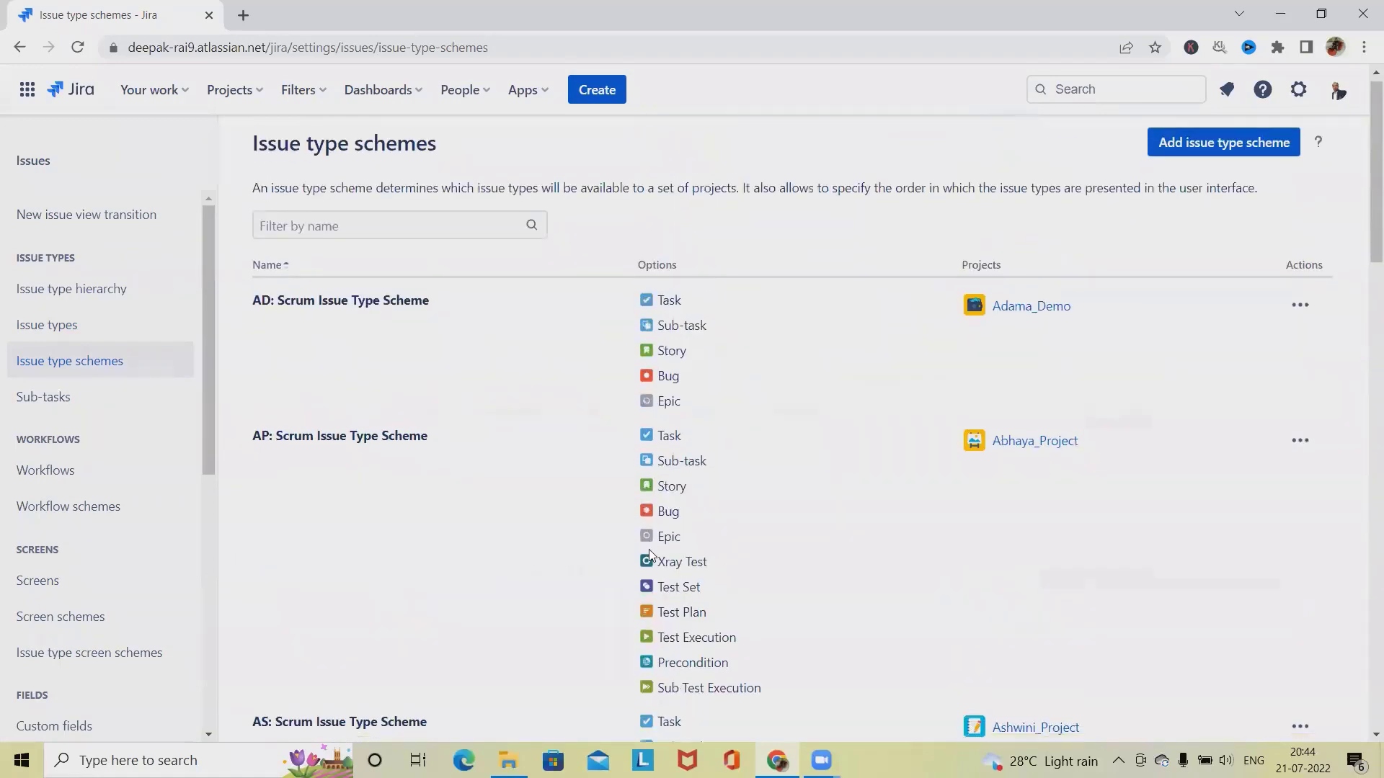
scroll(652, 553, down, 1)
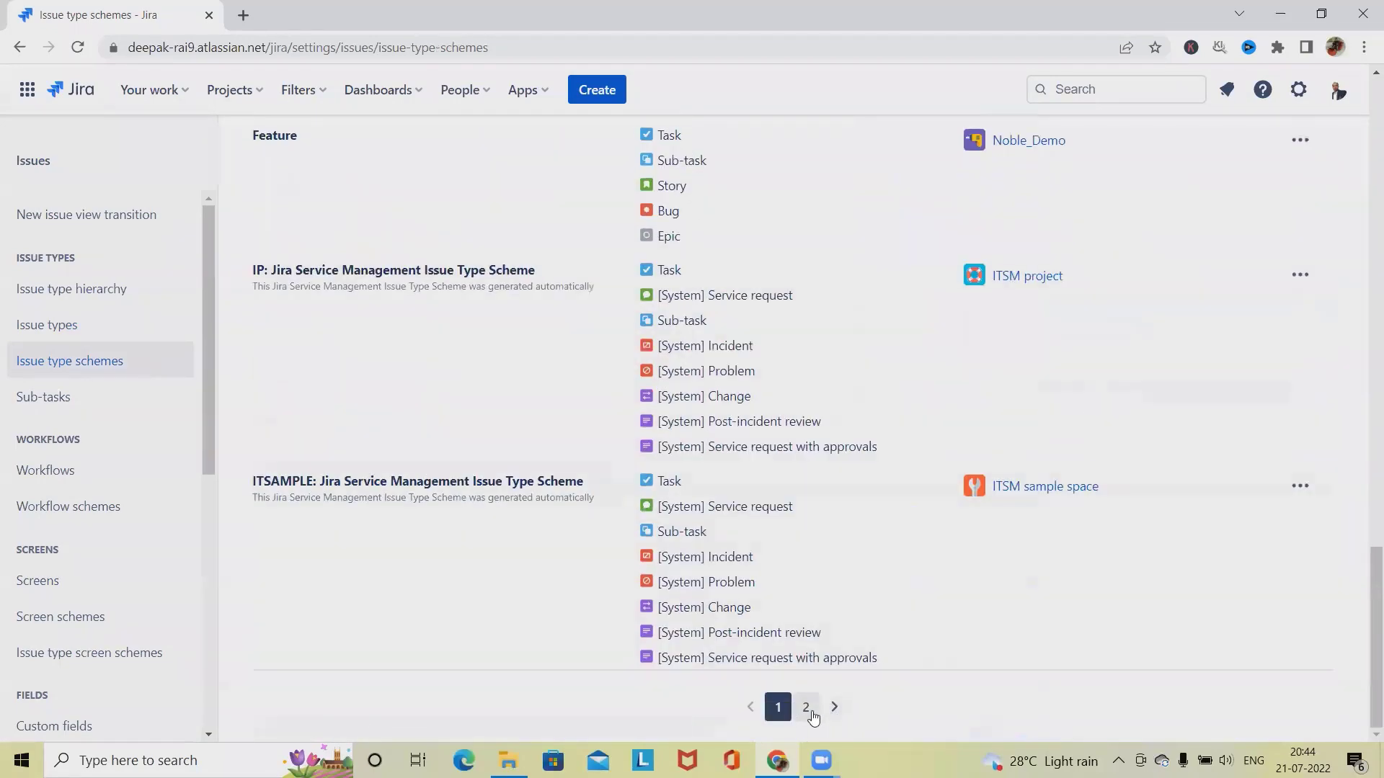
Check the second page of schemes, then return to the first to locate AS: Scrum Issue Type Scheme.
click(806, 707)
scroll(523, 544, up, 4)
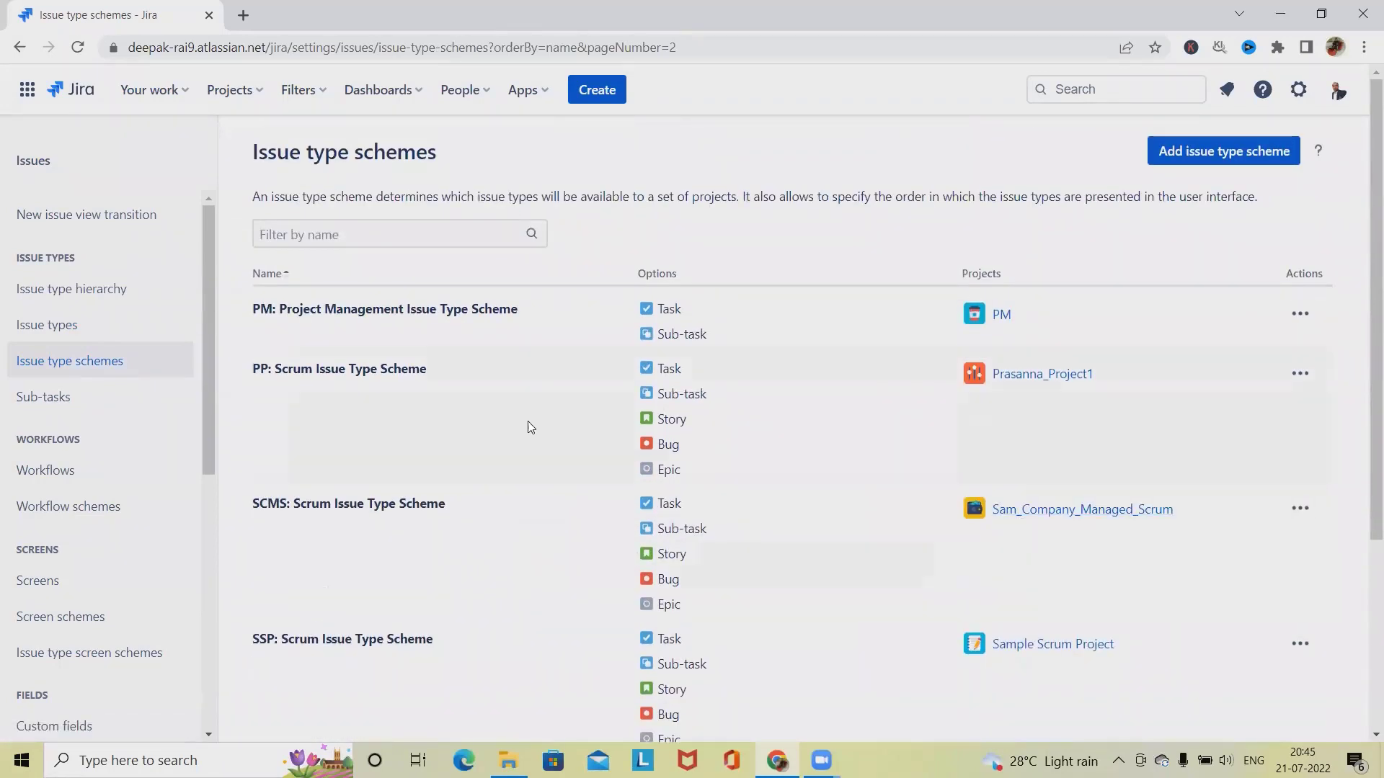
scroll(687, 584, down, 4)
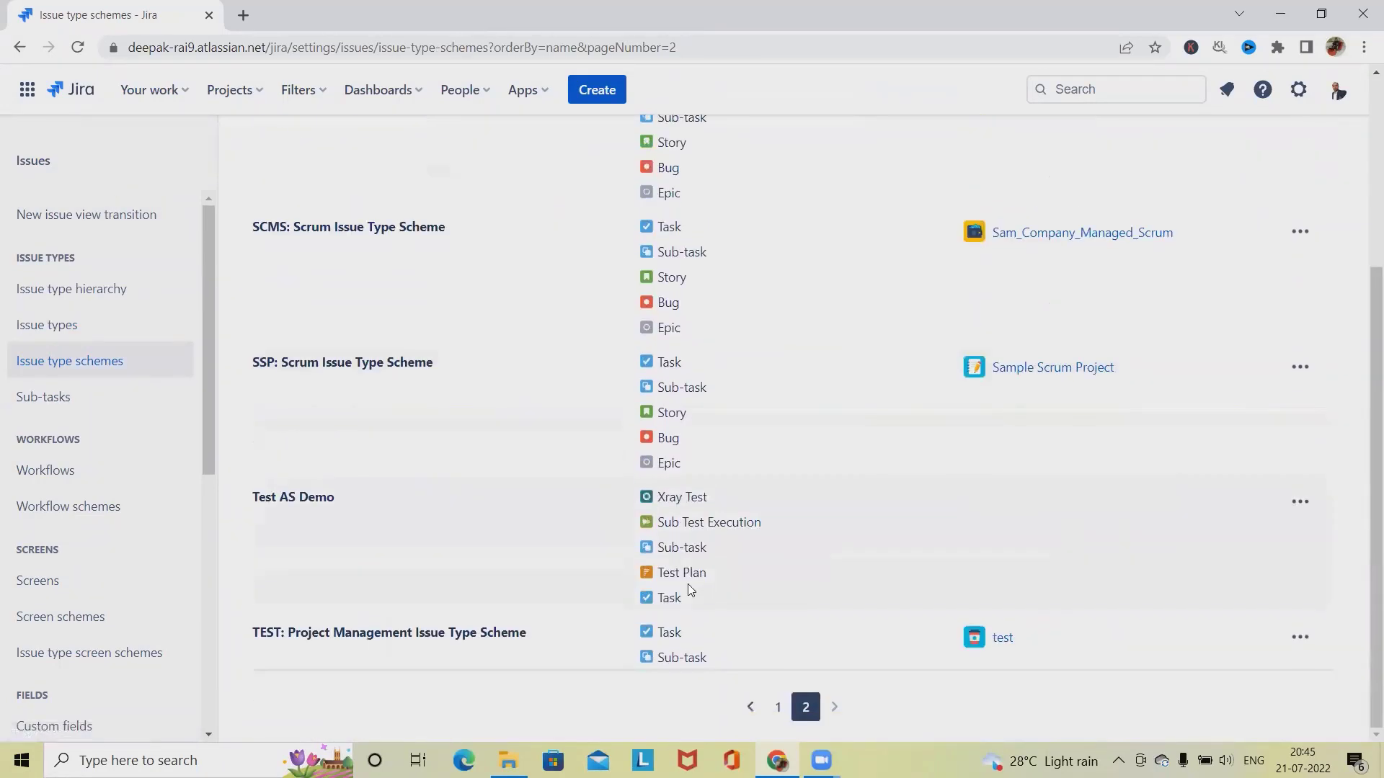
click(781, 707)
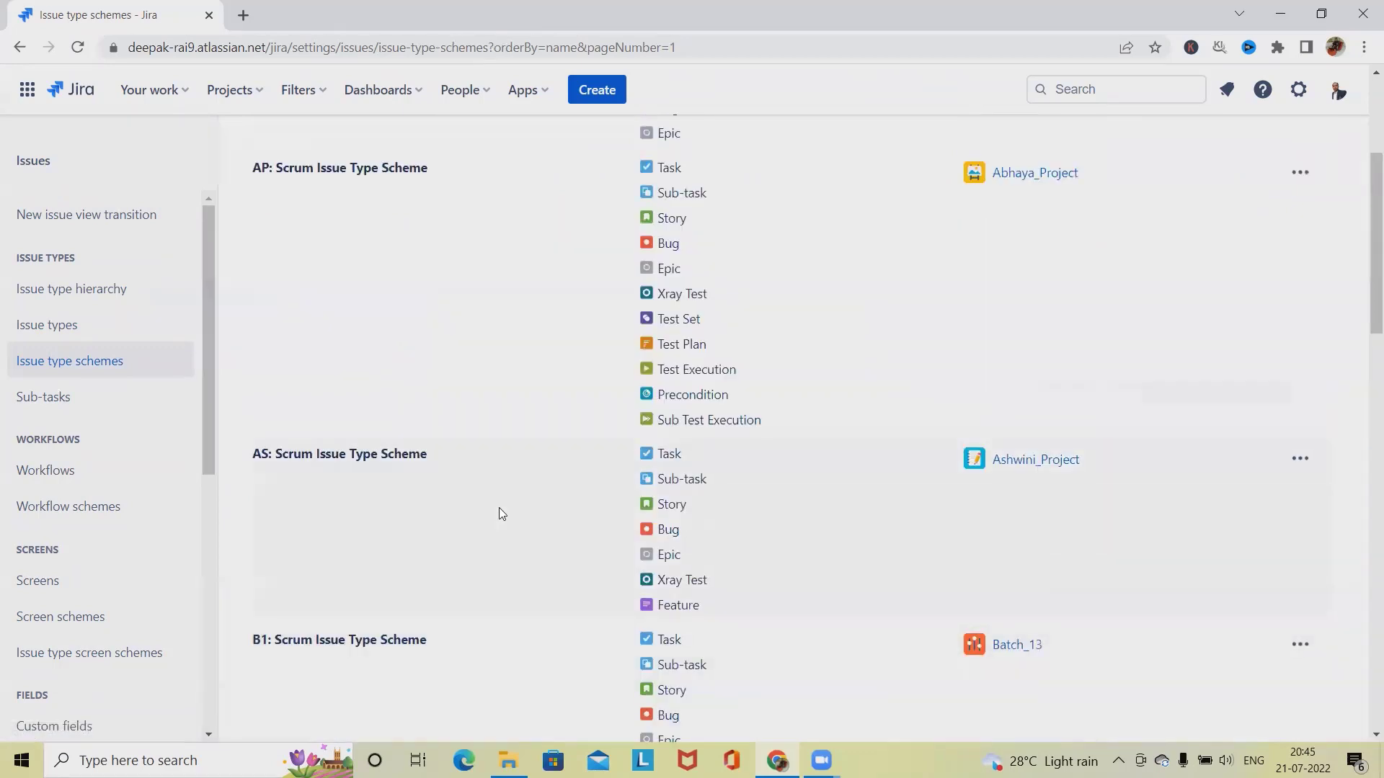
scroll(445, 552, up, 4)
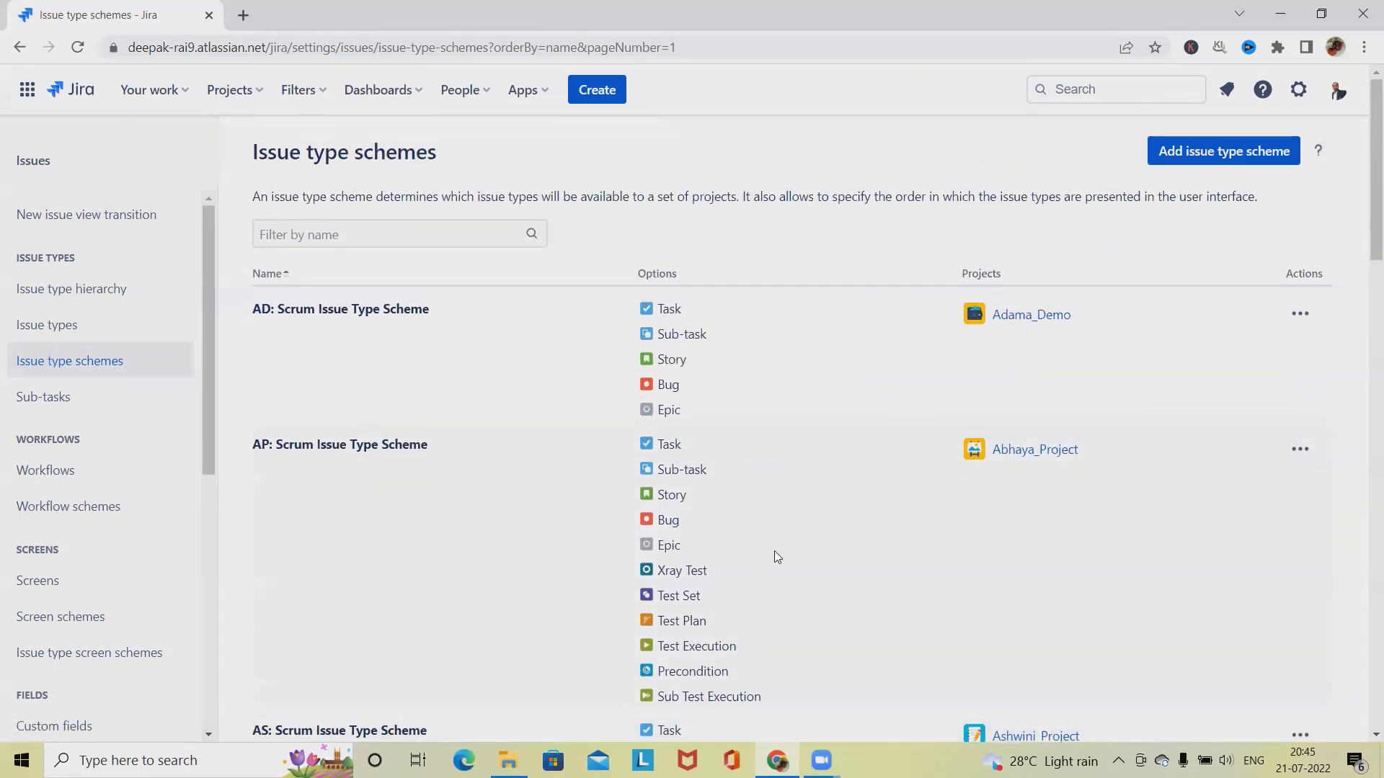
scroll(929, 543, down, 5)
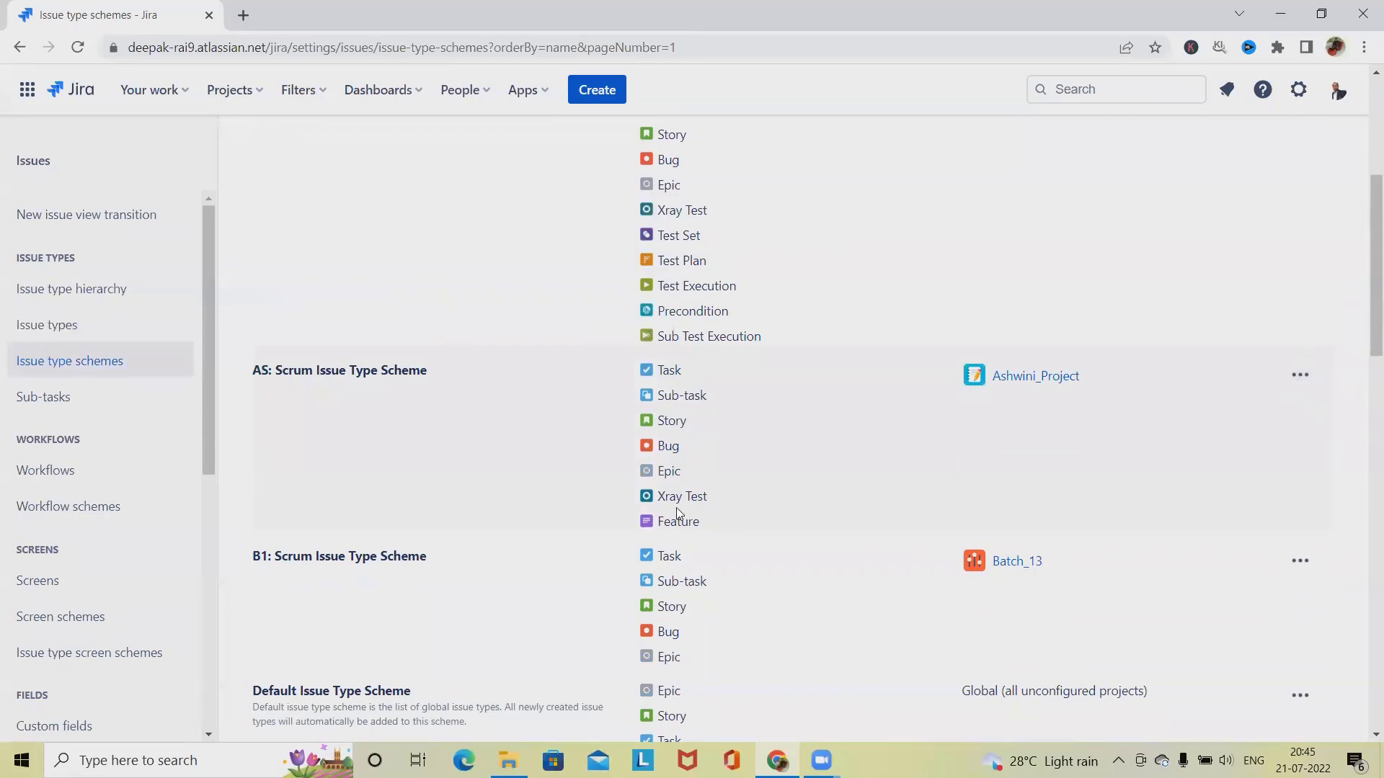
Edit AS: Scrum Issue Type Scheme, add Initiatives to its current issue types, and save.
click(1300, 375)
click(1261, 416)
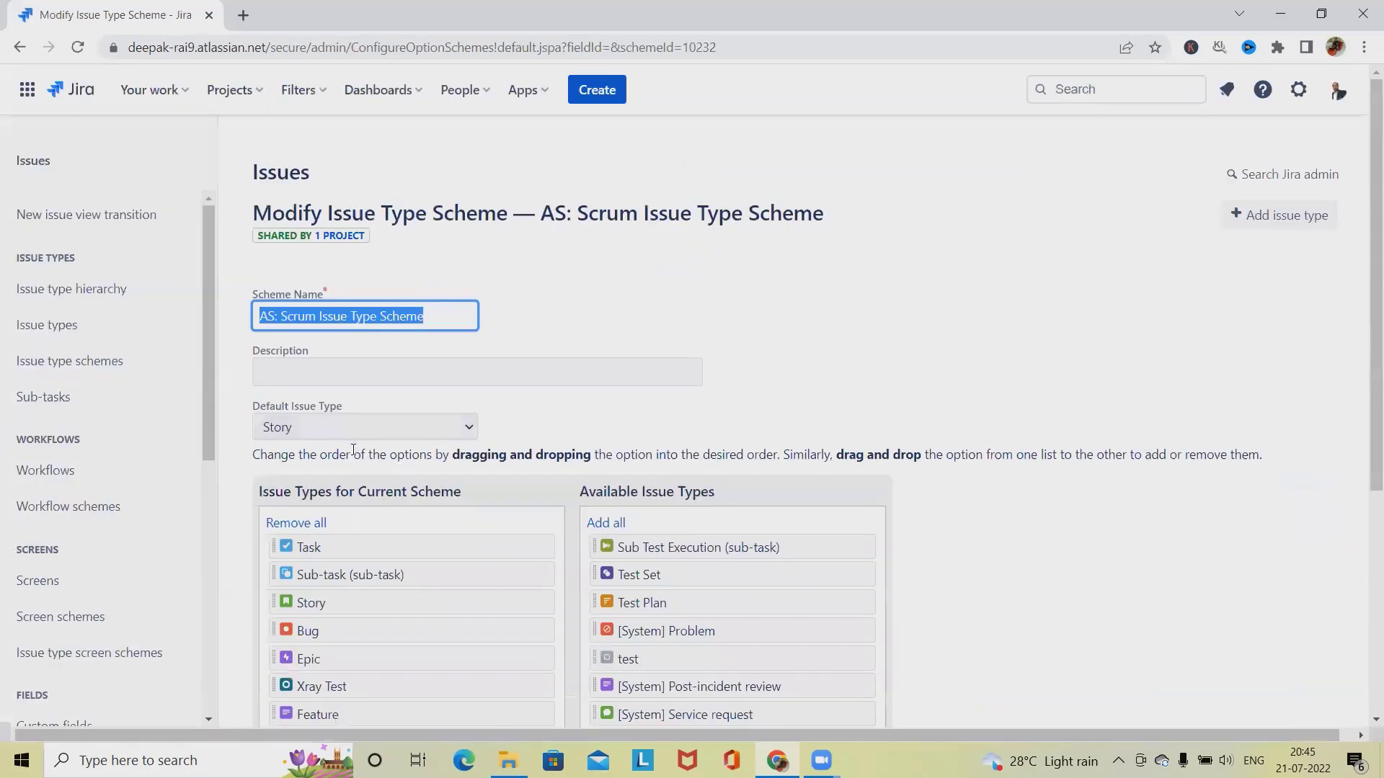
scroll(438, 503, down, 5)
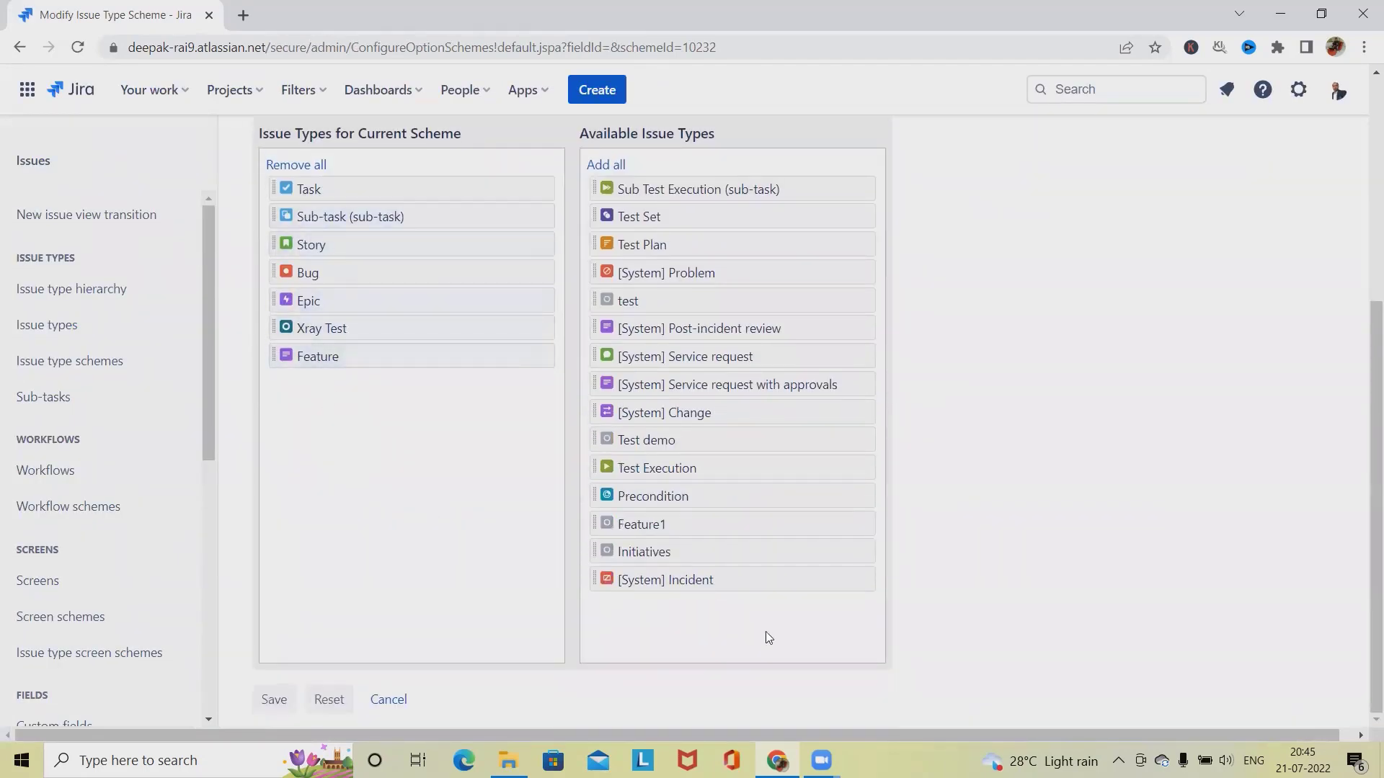
drag(658, 549, 353, 389)
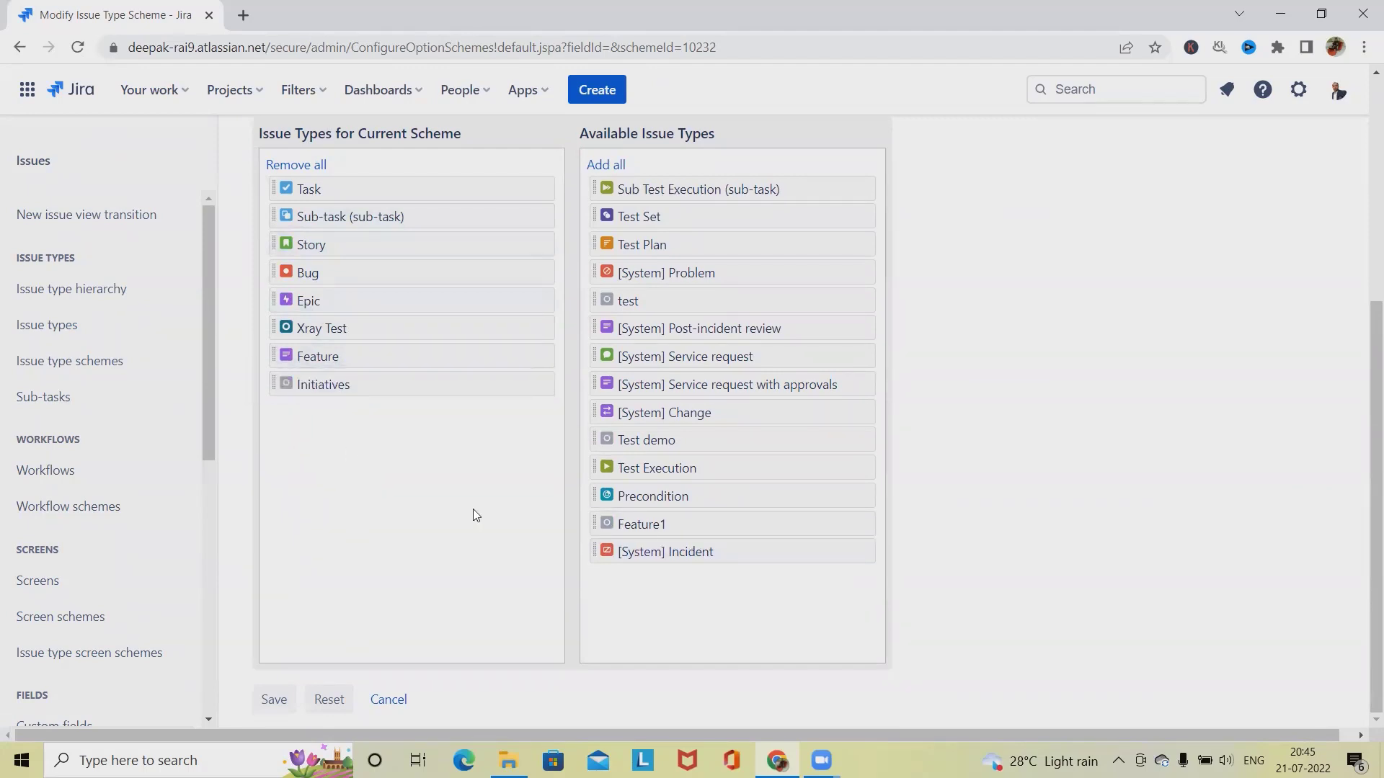
scroll(957, 531, up, 5)
scroll(907, 598, down, 5)
click(274, 700)
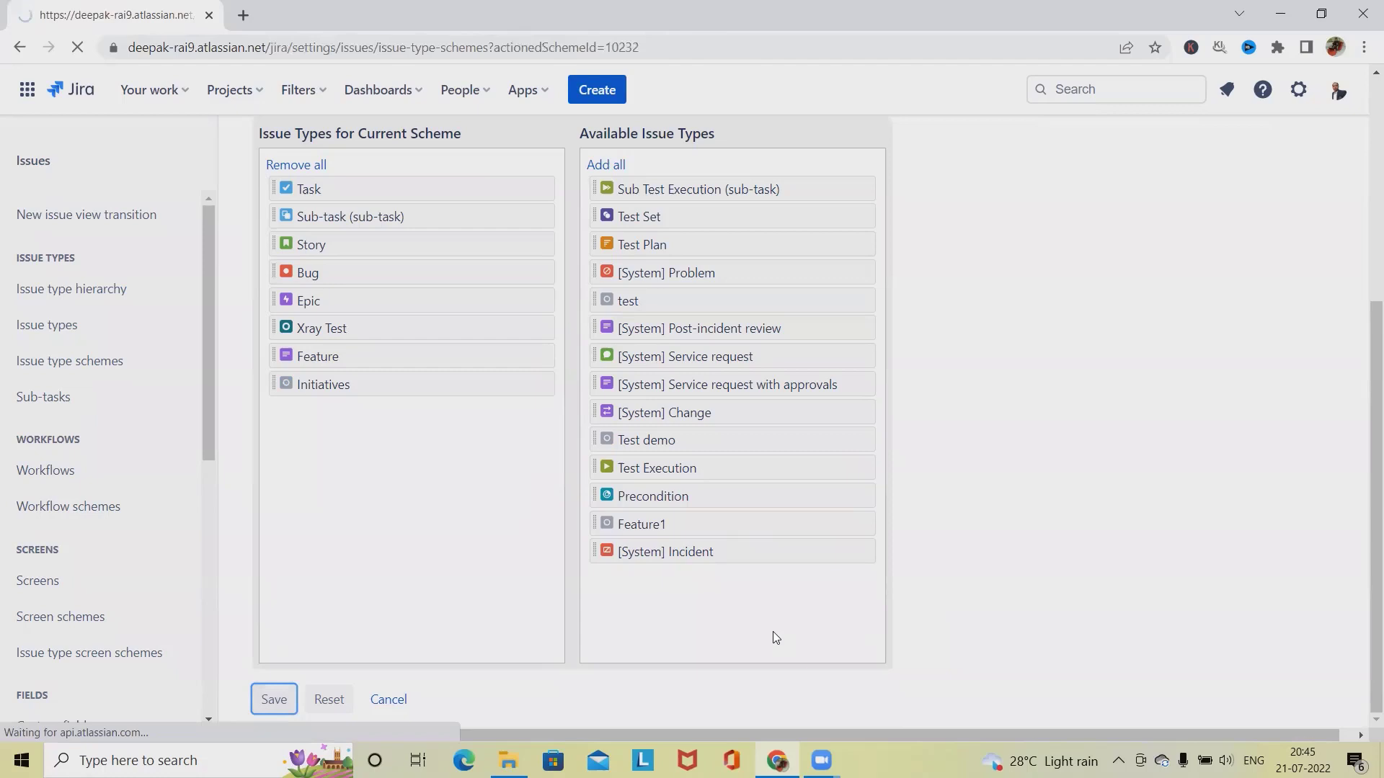
scroll(754, 605, down, 3)
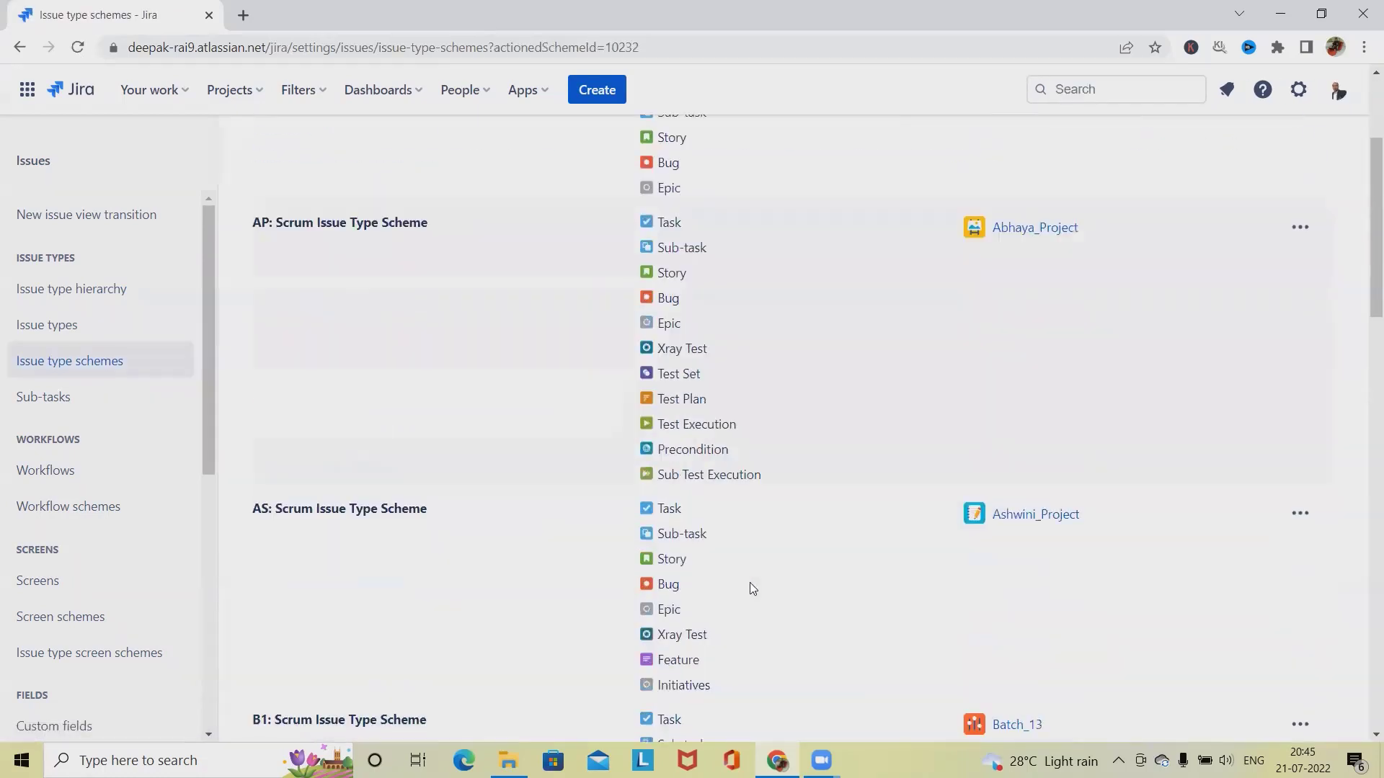
scroll(752, 588, down, 1)
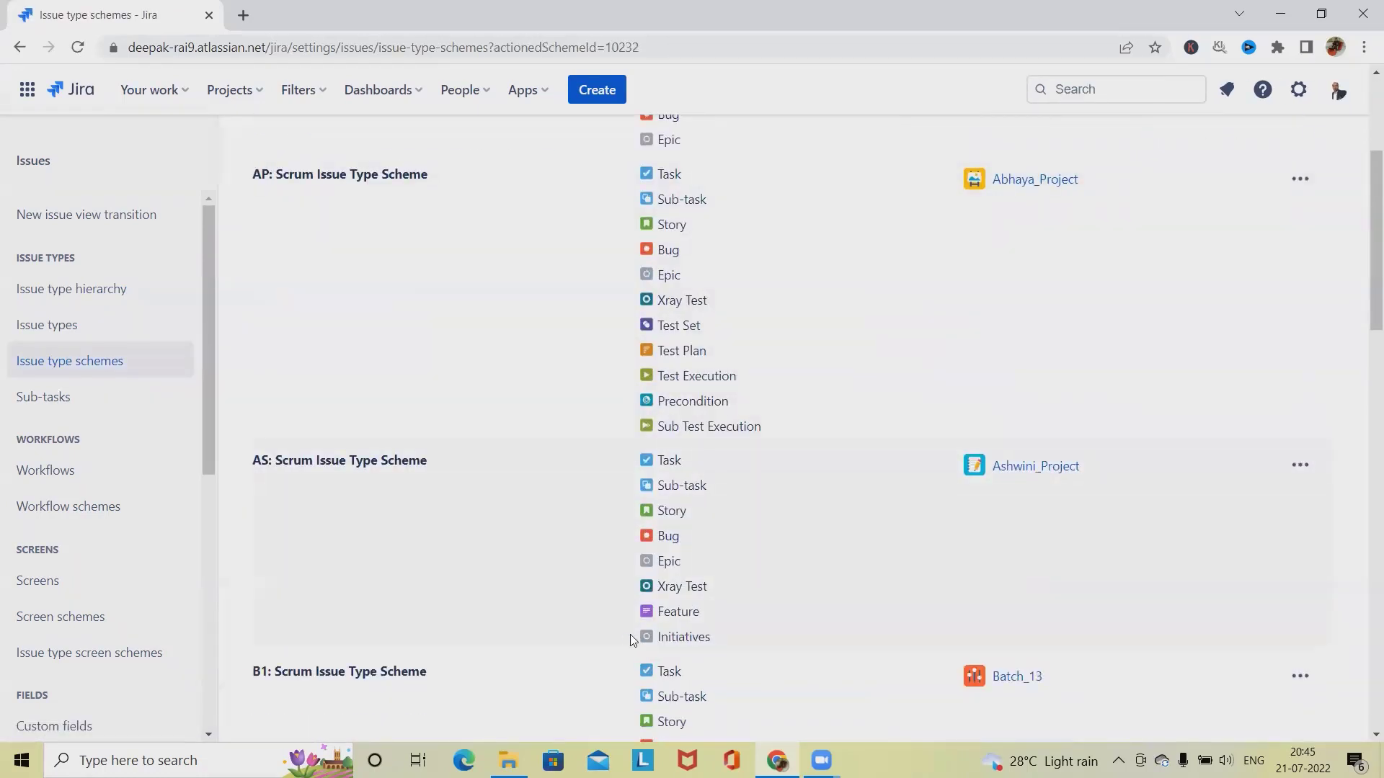
scroll(647, 636, up, 5)
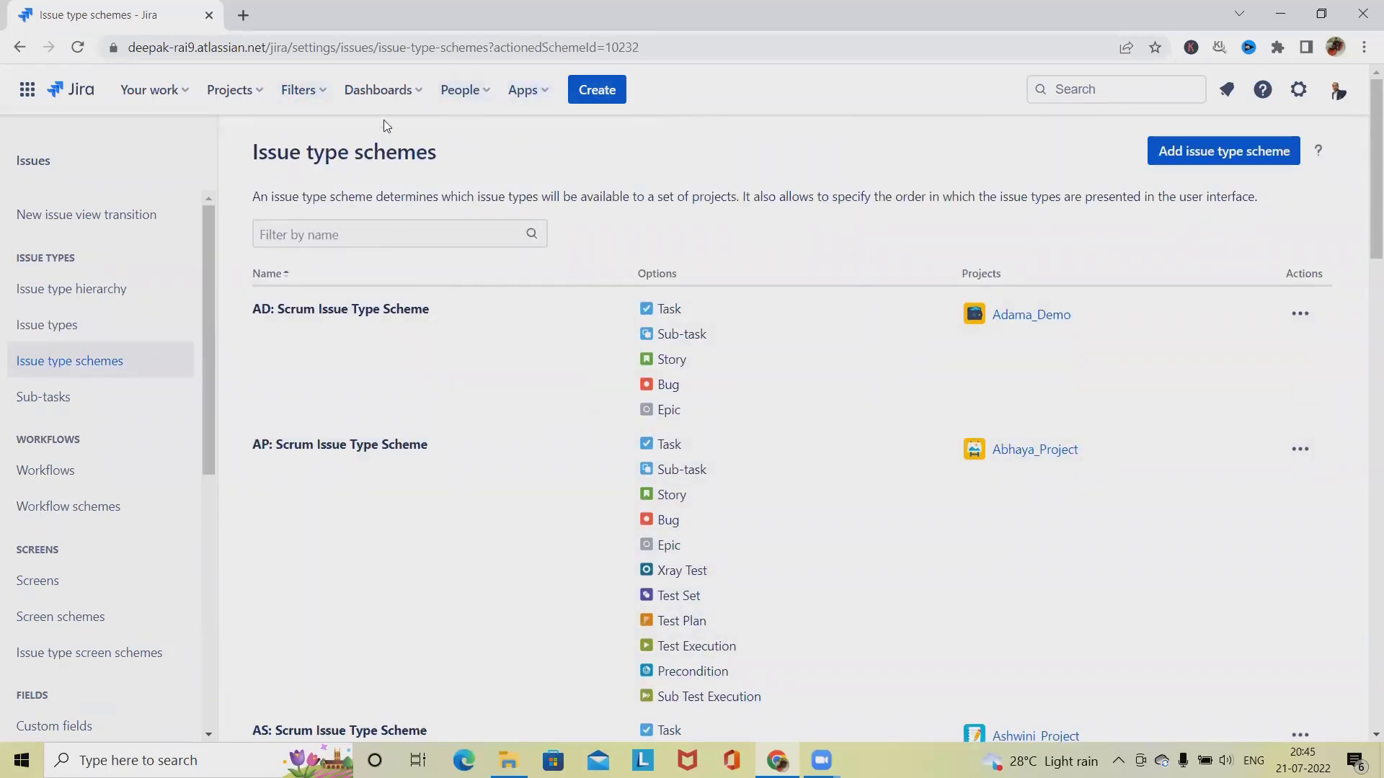
Start a new issue with Initiatives as the issue type.
click(614, 93)
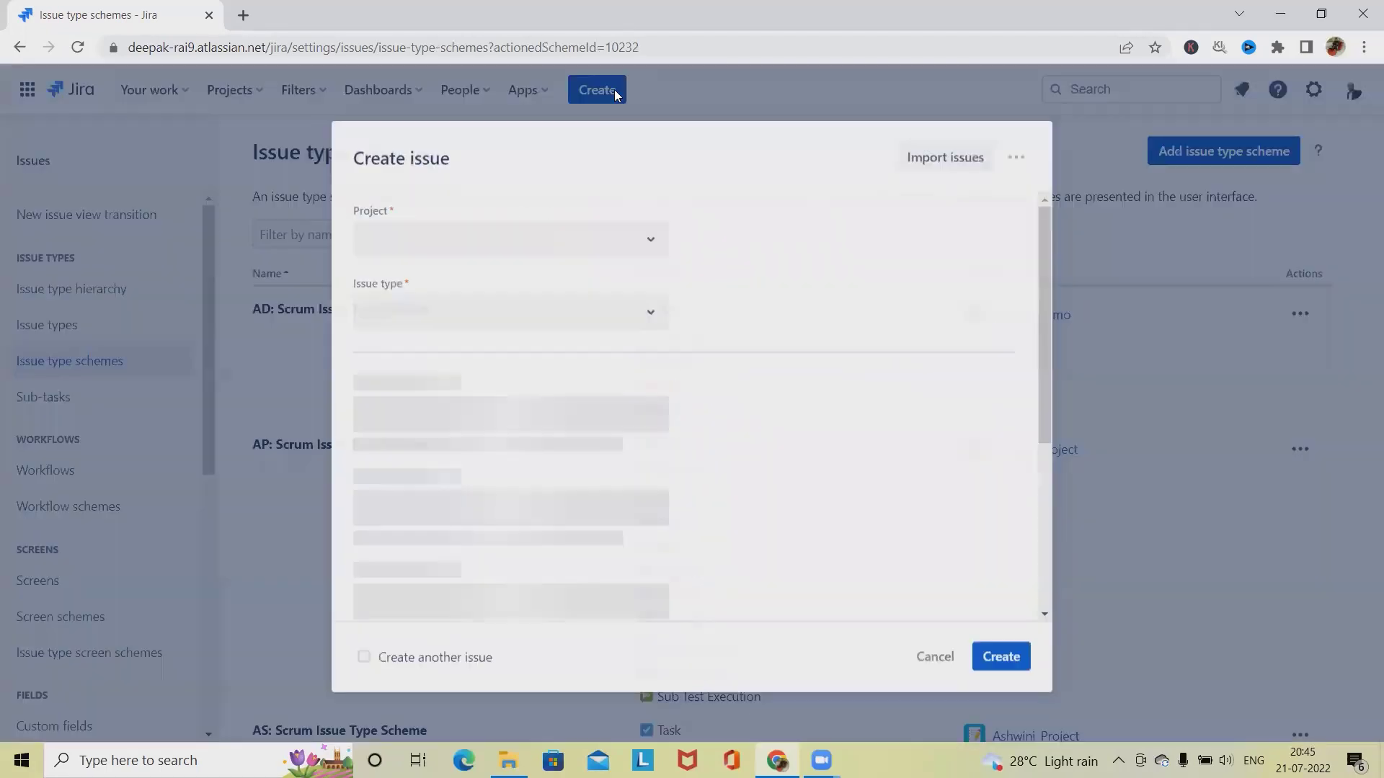
click(668, 328)
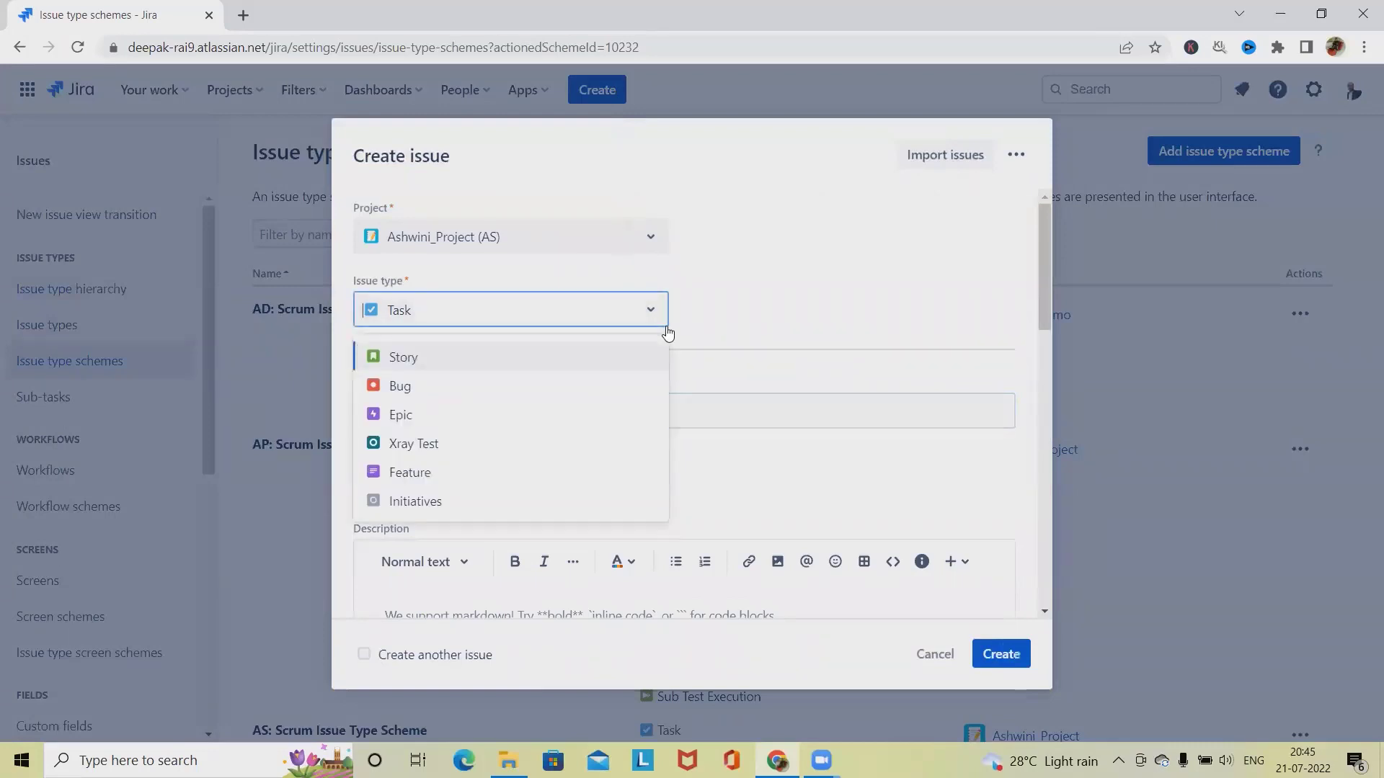
click(465, 505)
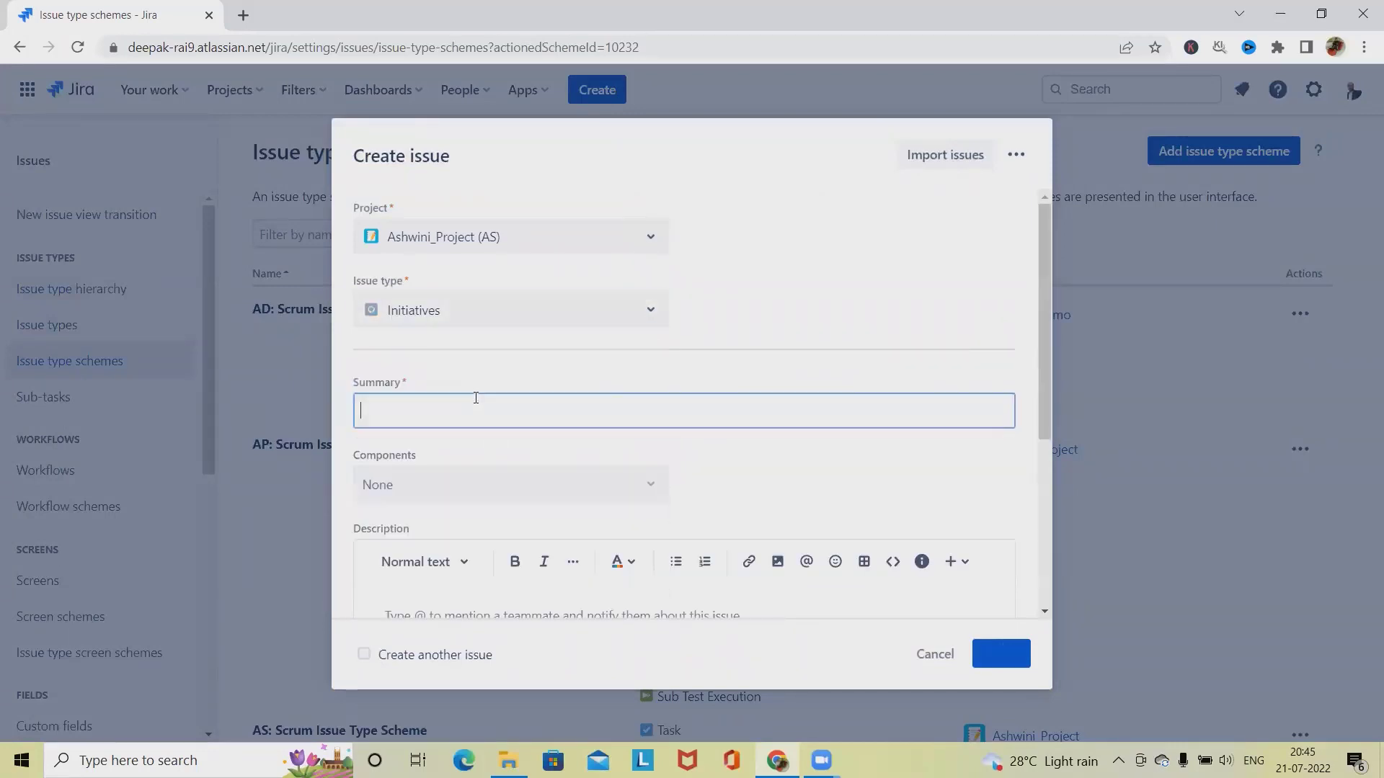
scroll(508, 547, down, 5)
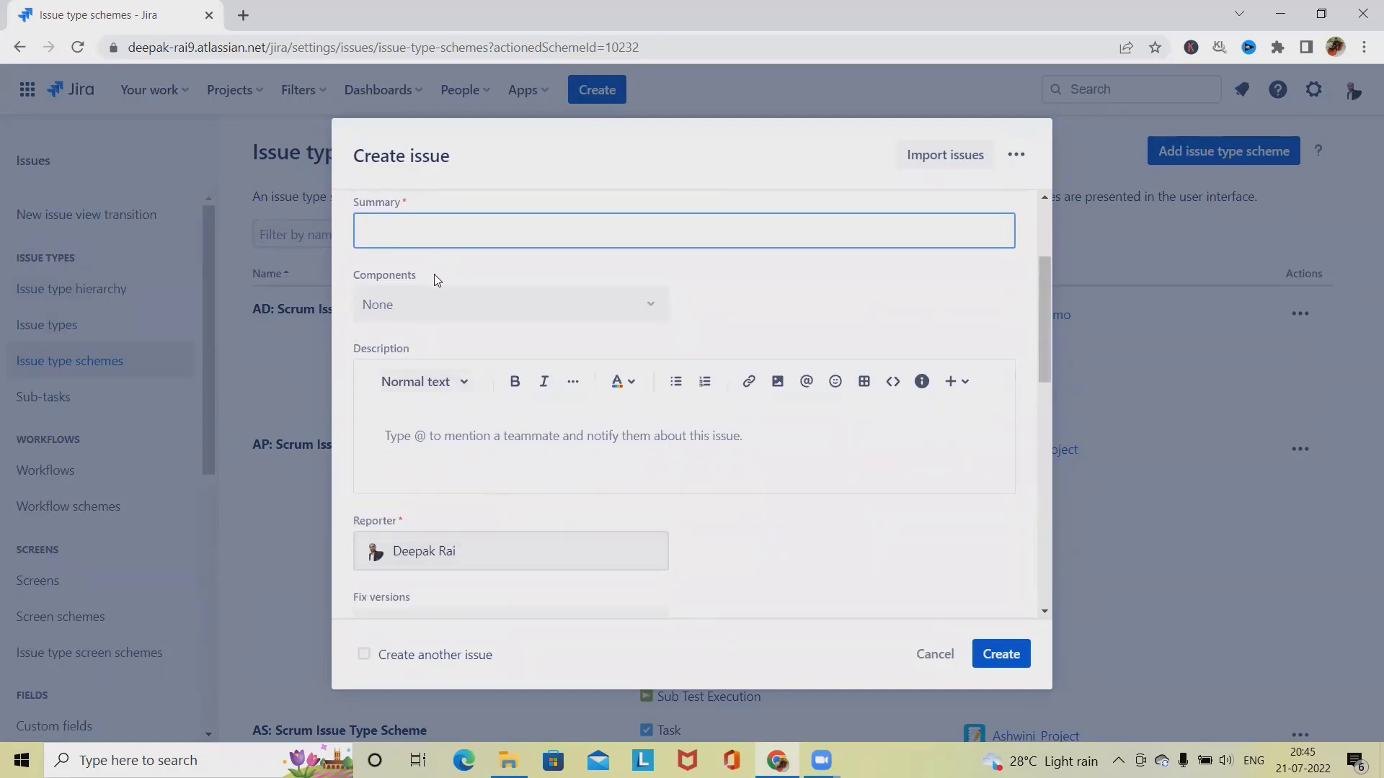
scroll(434, 273, up, 3)
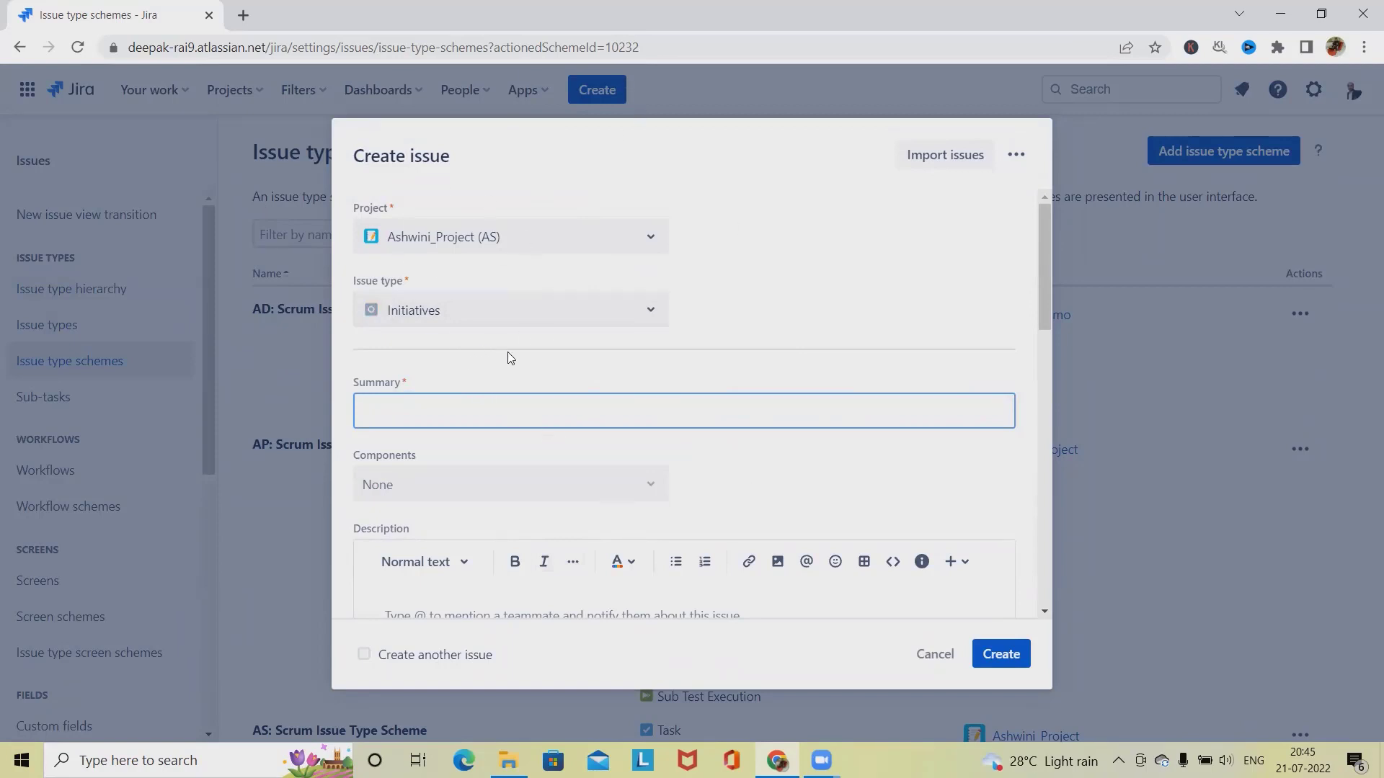
Enter the summary 'This is Initiatives', correcting the typos along the way.
text(I)
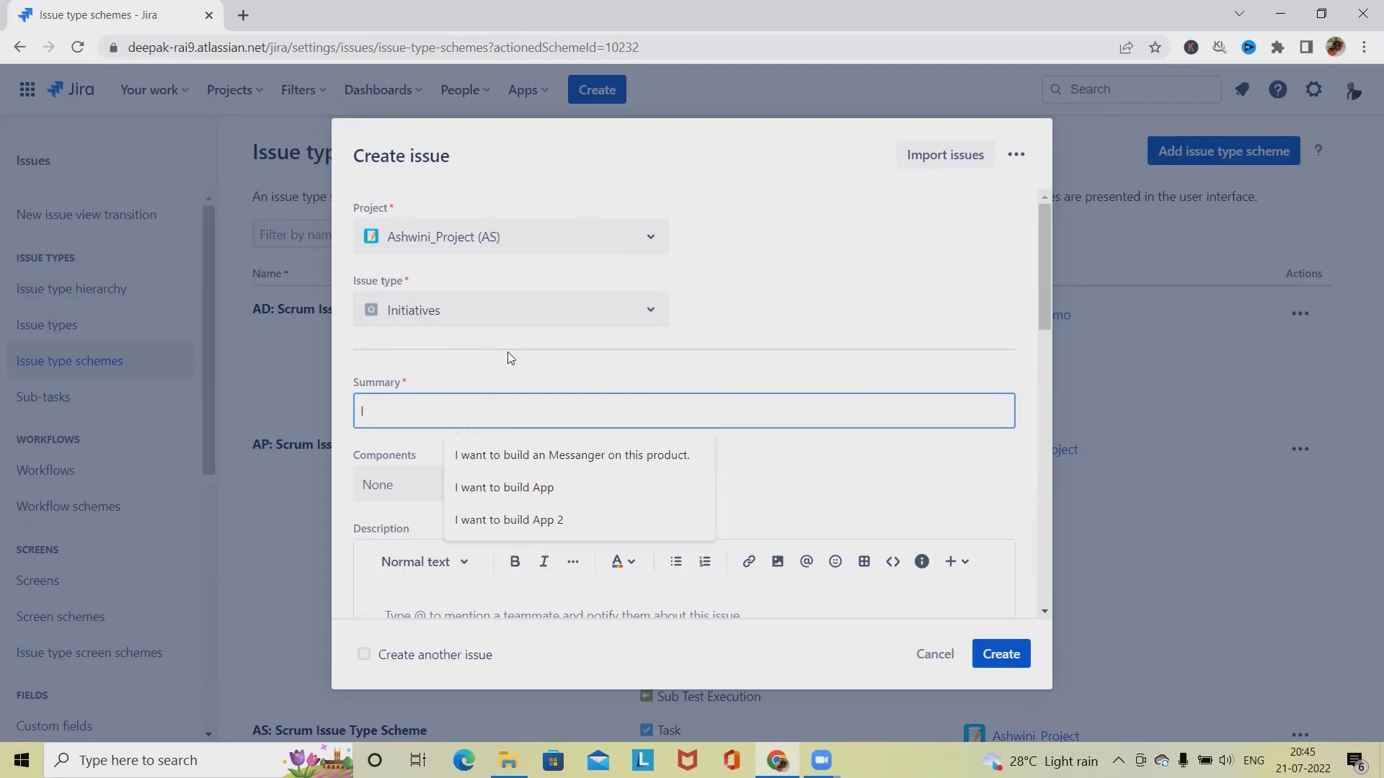
text(nin)
key(BackSpace)
key(BackSpace)
key(BackSpace)
key(BackSpace)
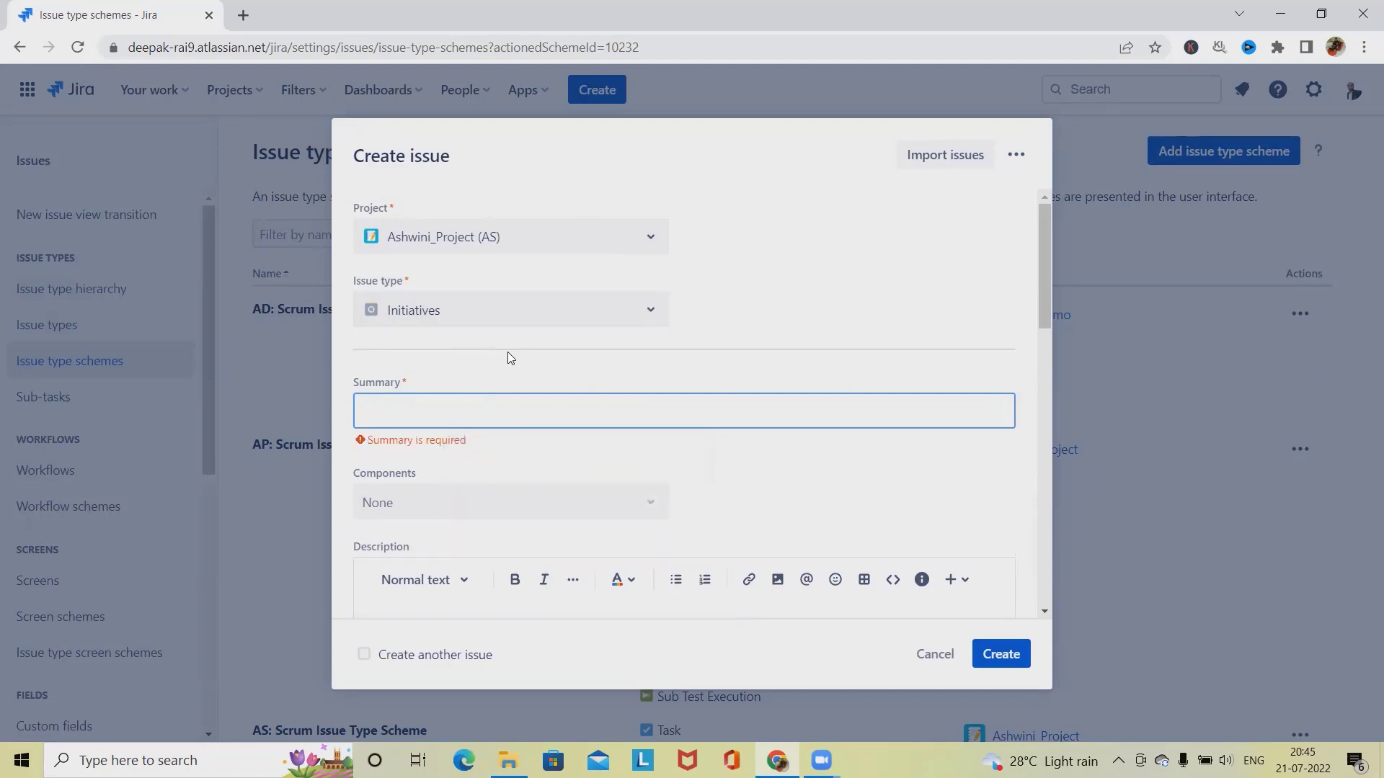
text(This is IOn)
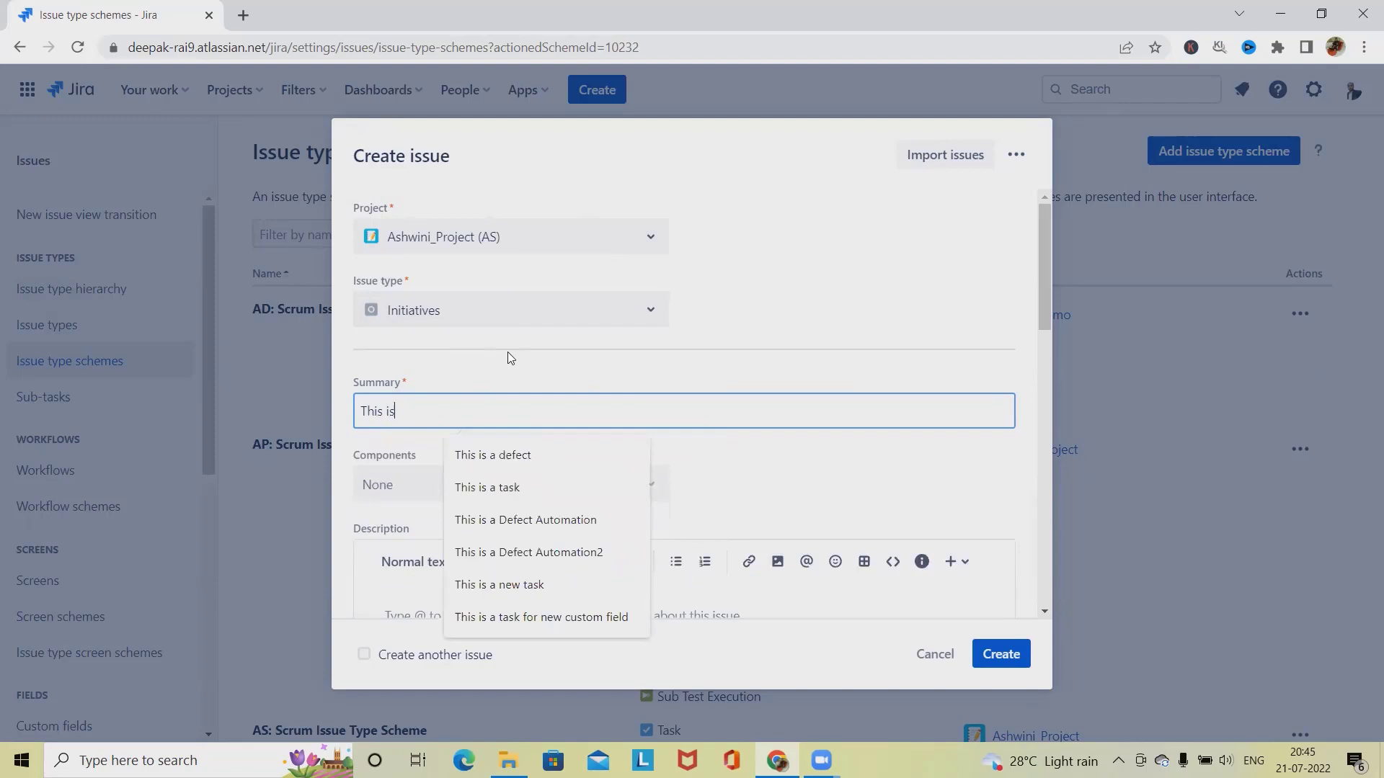
key(BackSpace)
key(BackSpace)
text(nin)
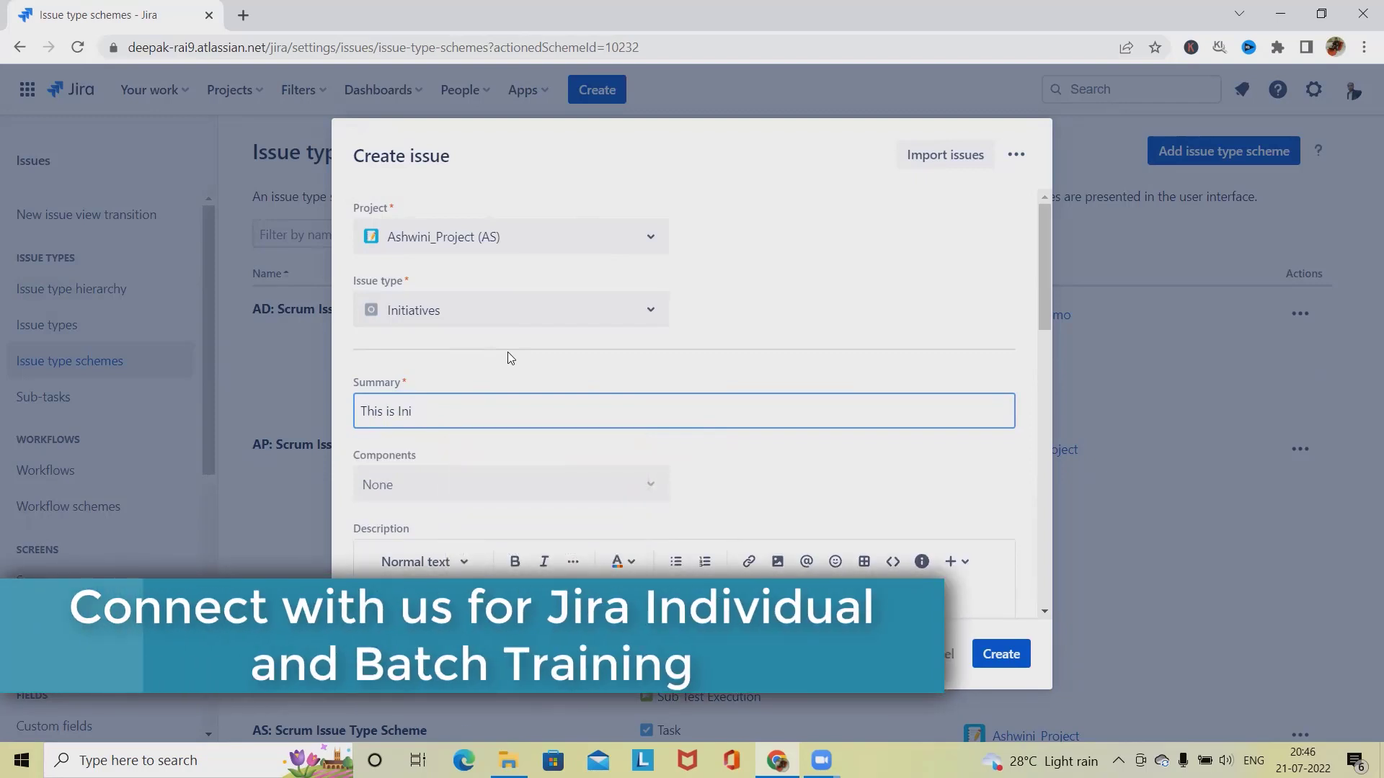
key(BackSpace)
text(tiatives)
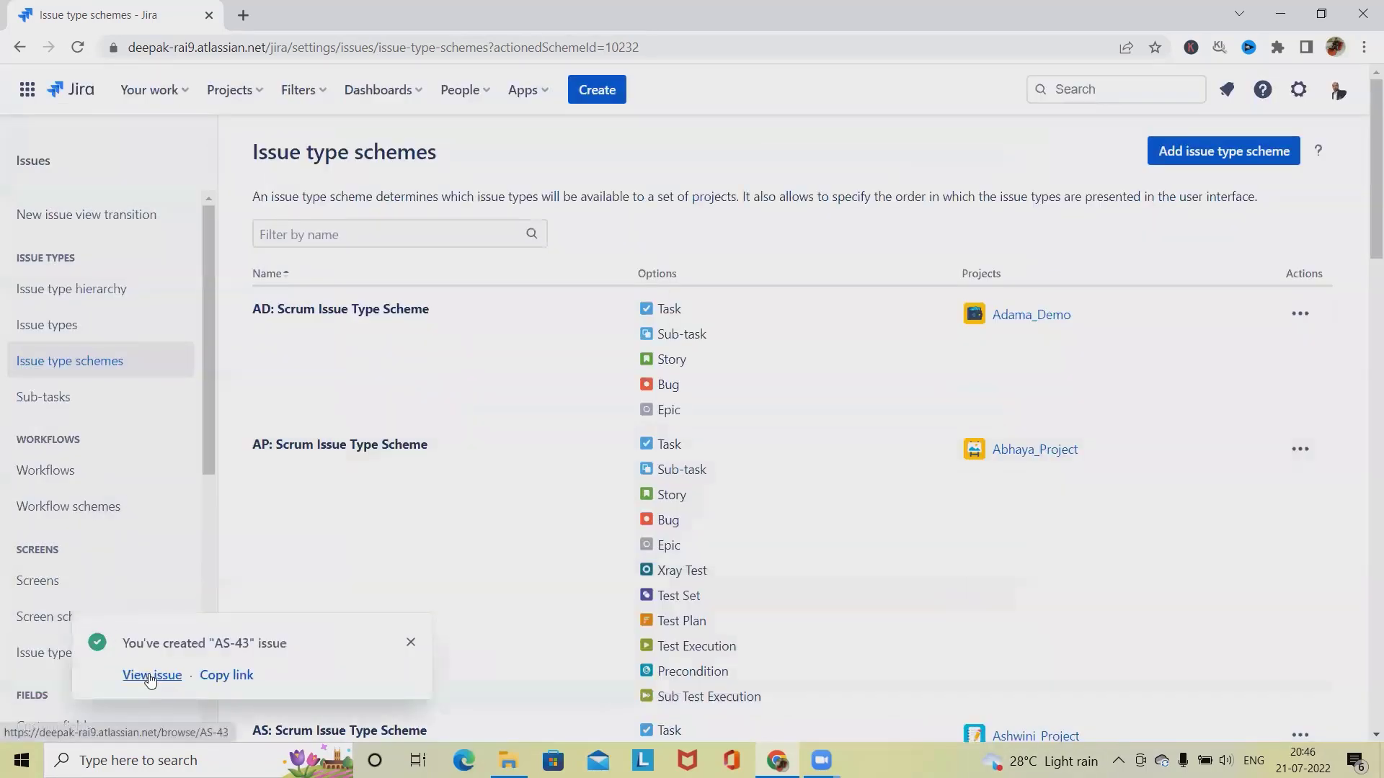
Open issue AS-43 'This is Initiatives' from the created-issue notification.
click(150, 676)
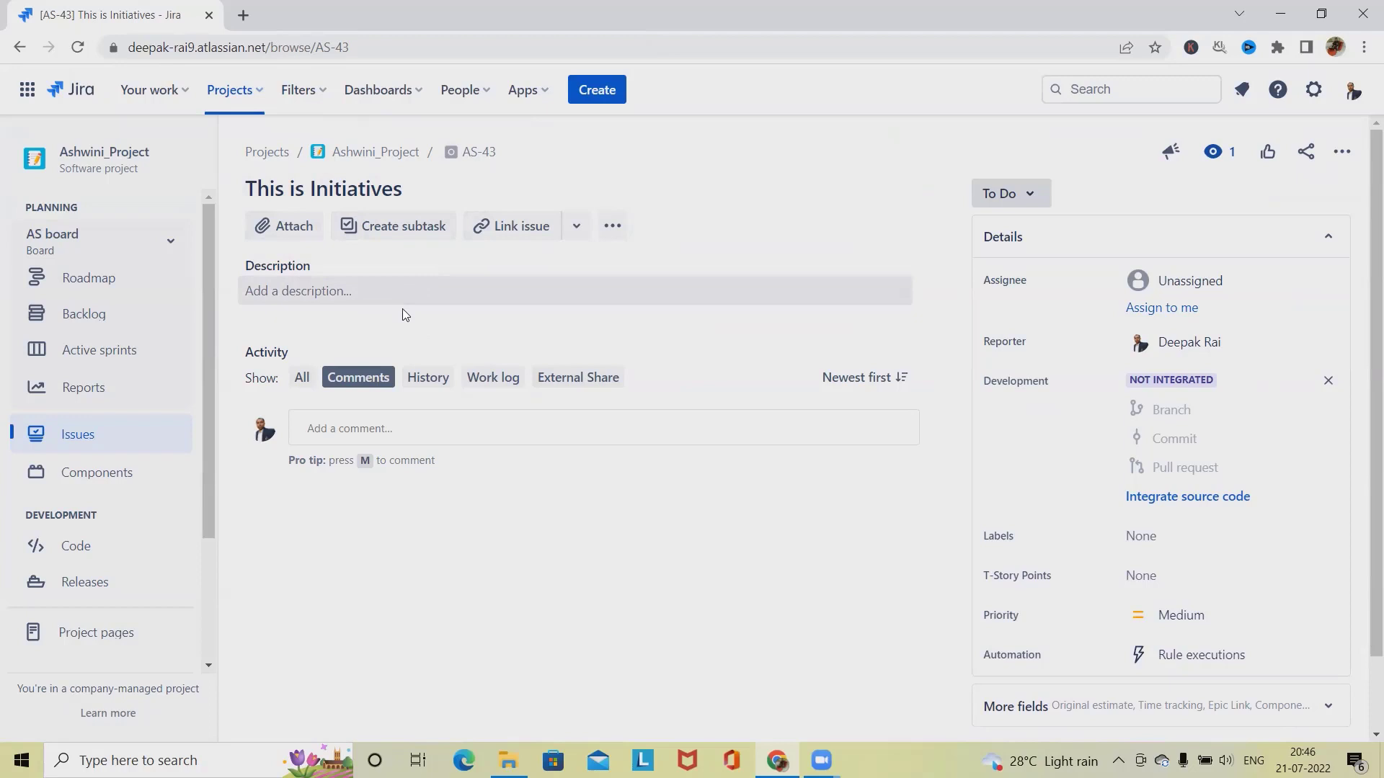
Open the AS backlog, drag AS-43 into AS Sprint 2, and confirm the move.
click(102, 281)
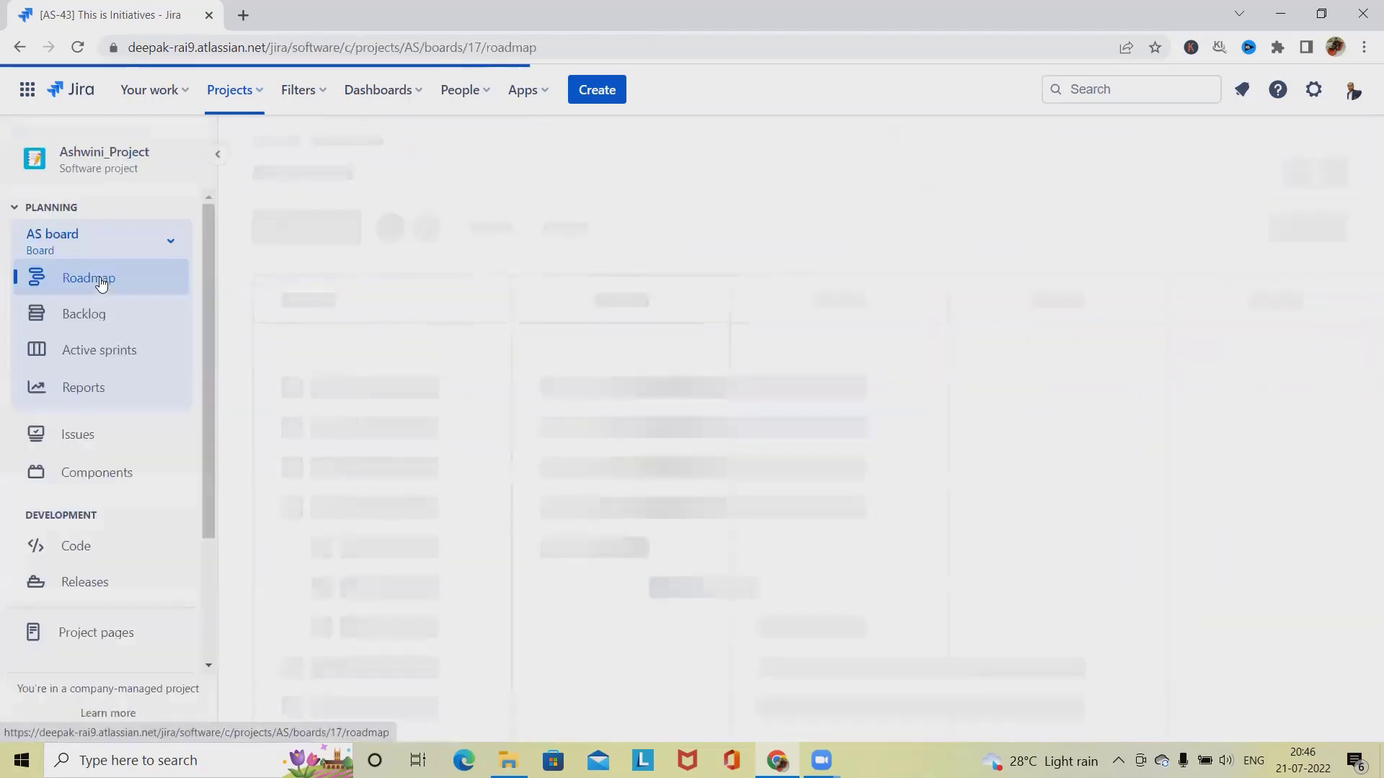
click(82, 325)
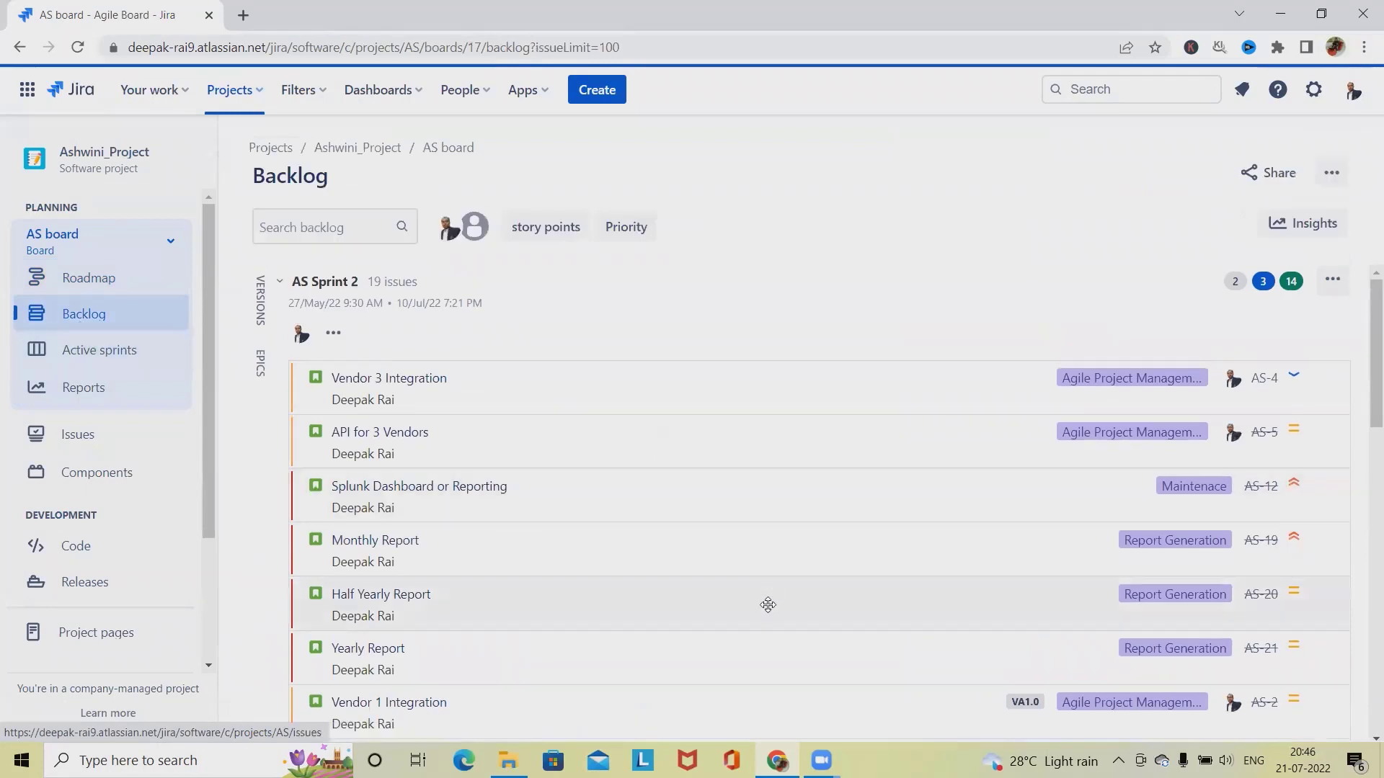
scroll(753, 620, down, 12)
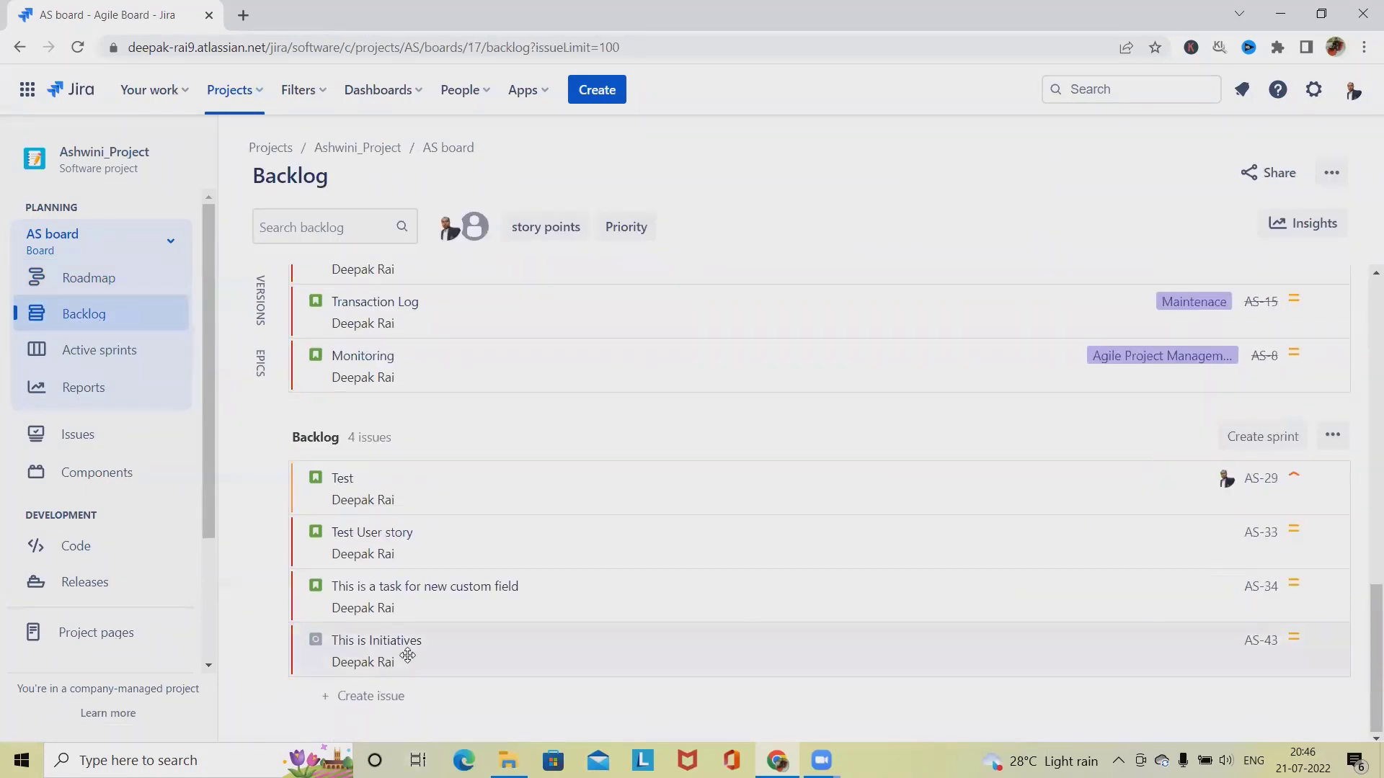
drag(404, 655, 457, 360)
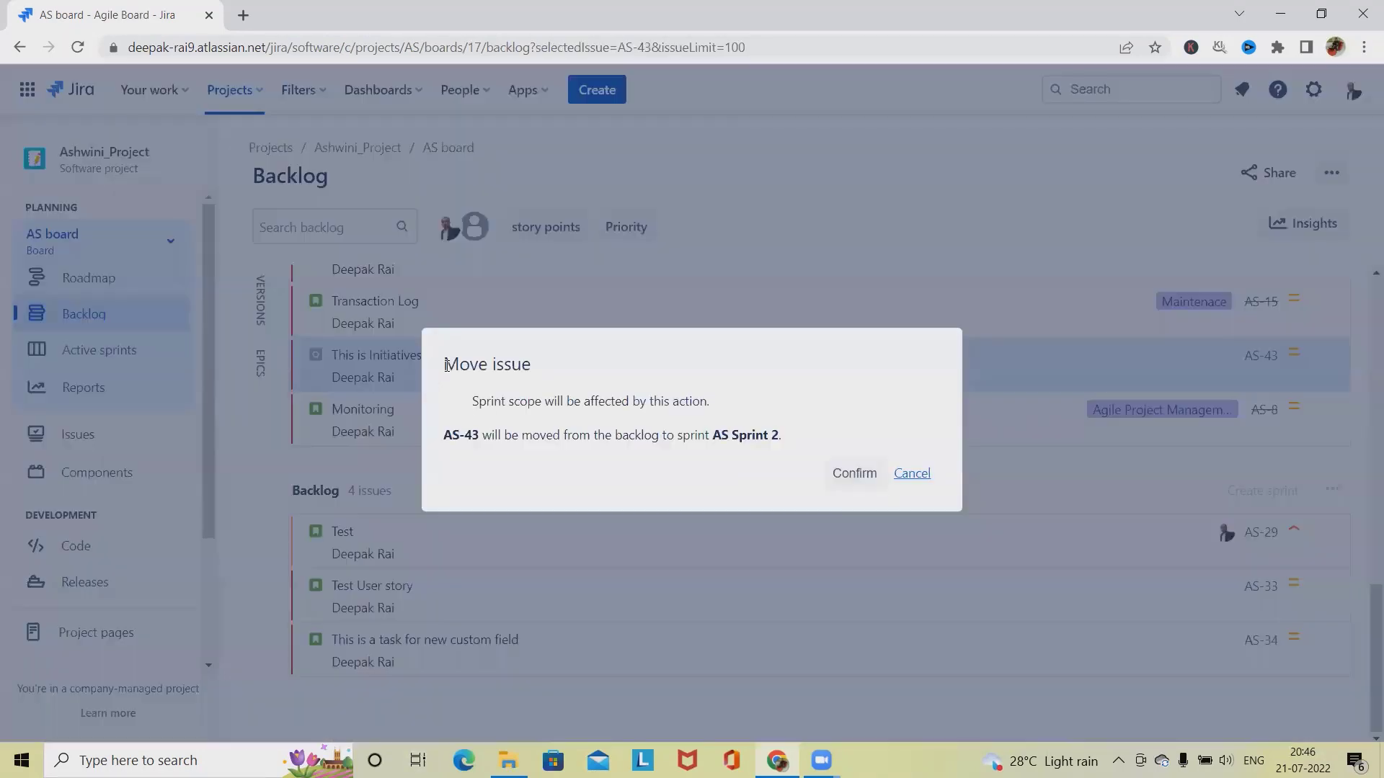
click(855, 474)
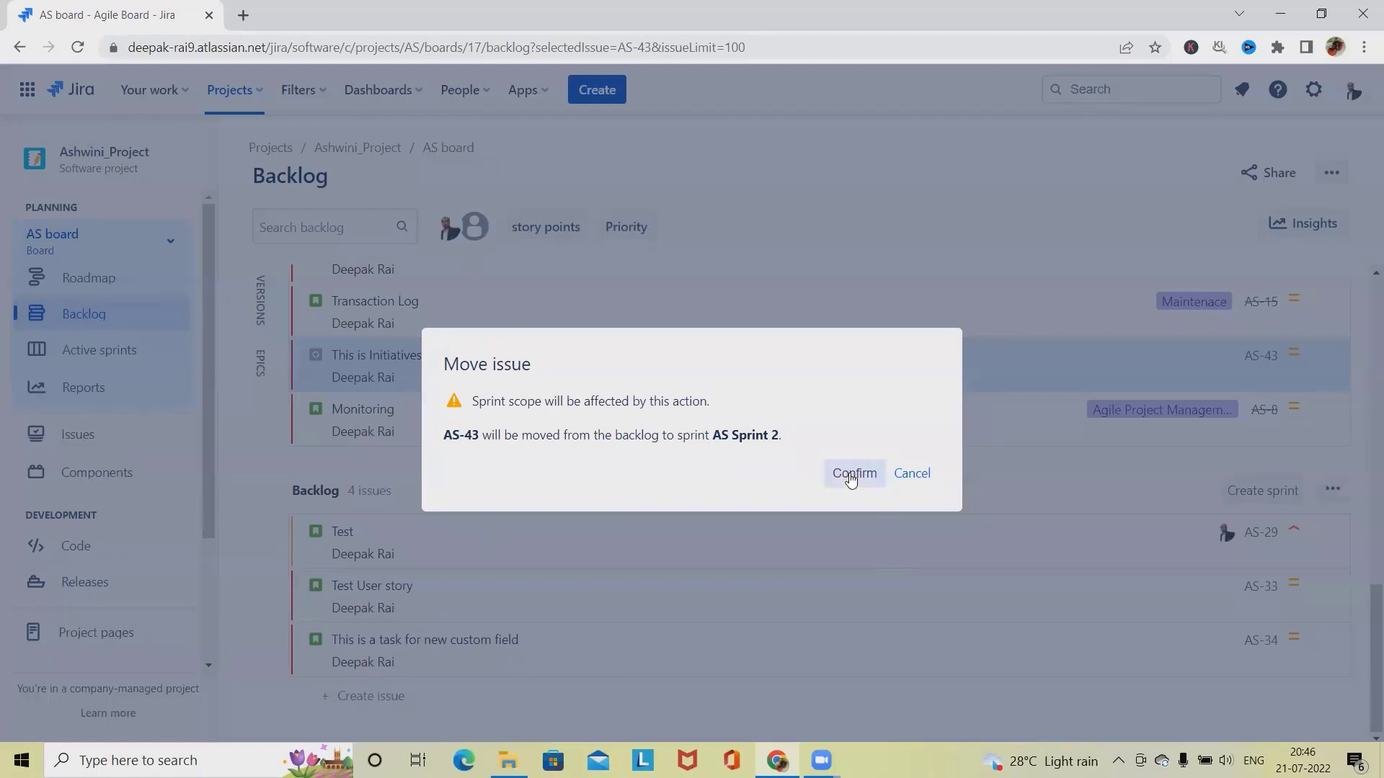
scroll(464, 481, up, 15)
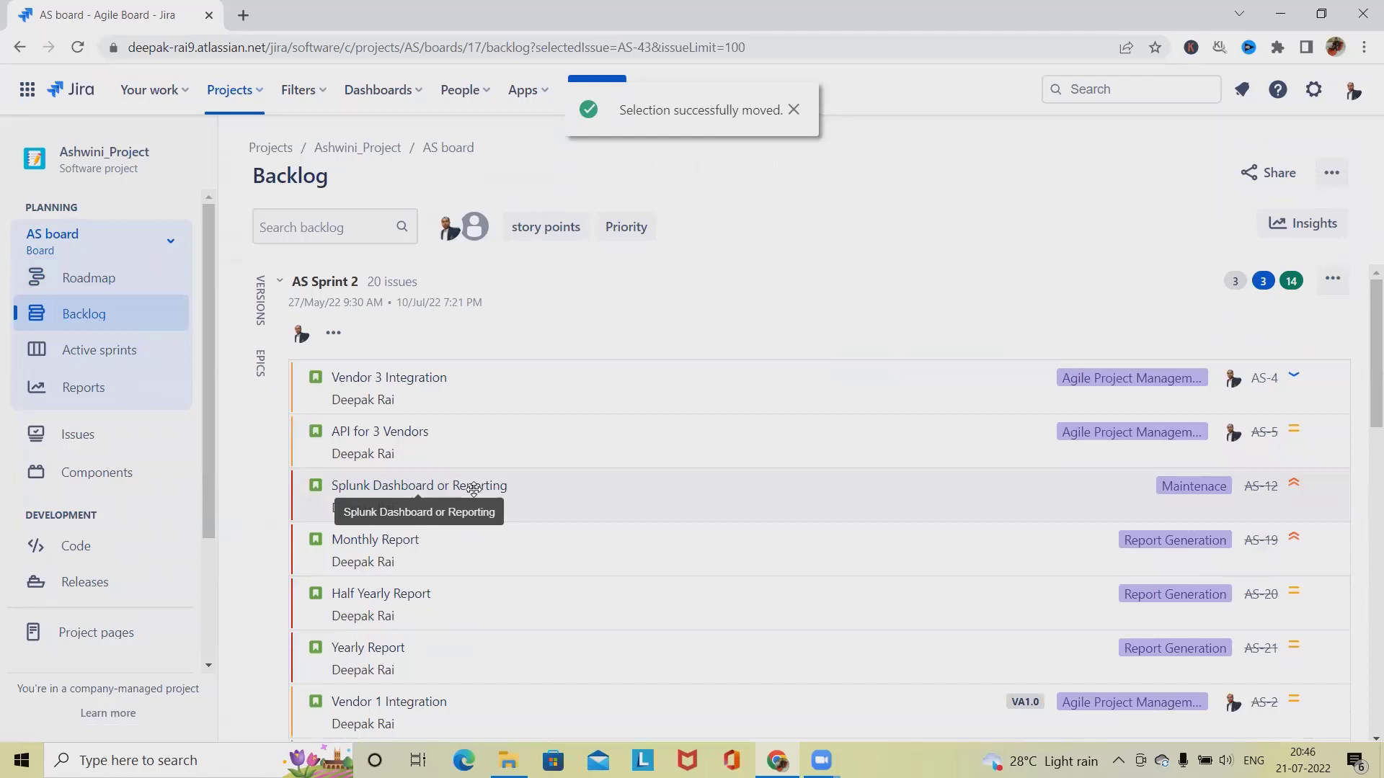
scroll(474, 490, down, 5)
scroll(474, 490, up, 5)
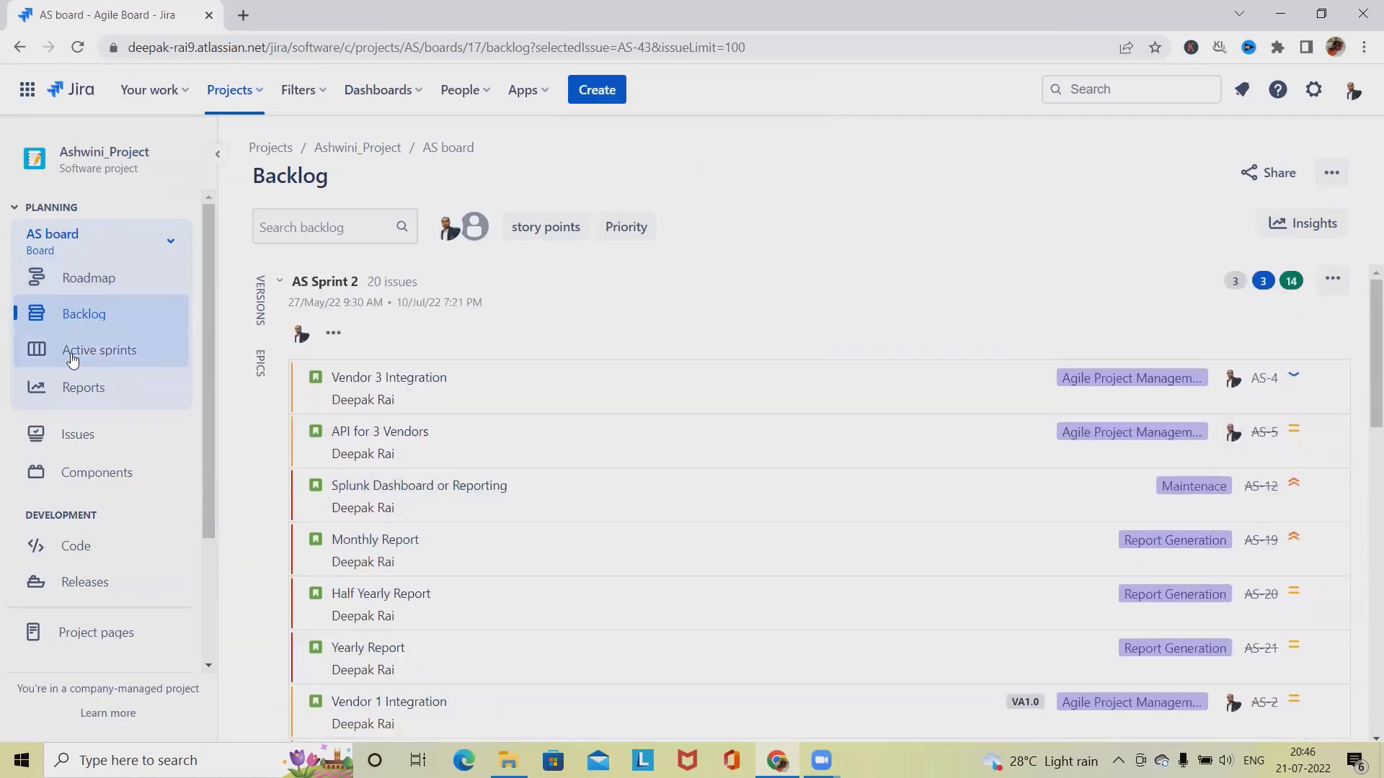
On the active sprint board, move the AS-43 'This is Initiatives' card from To Do to In Progress.
click(72, 357)
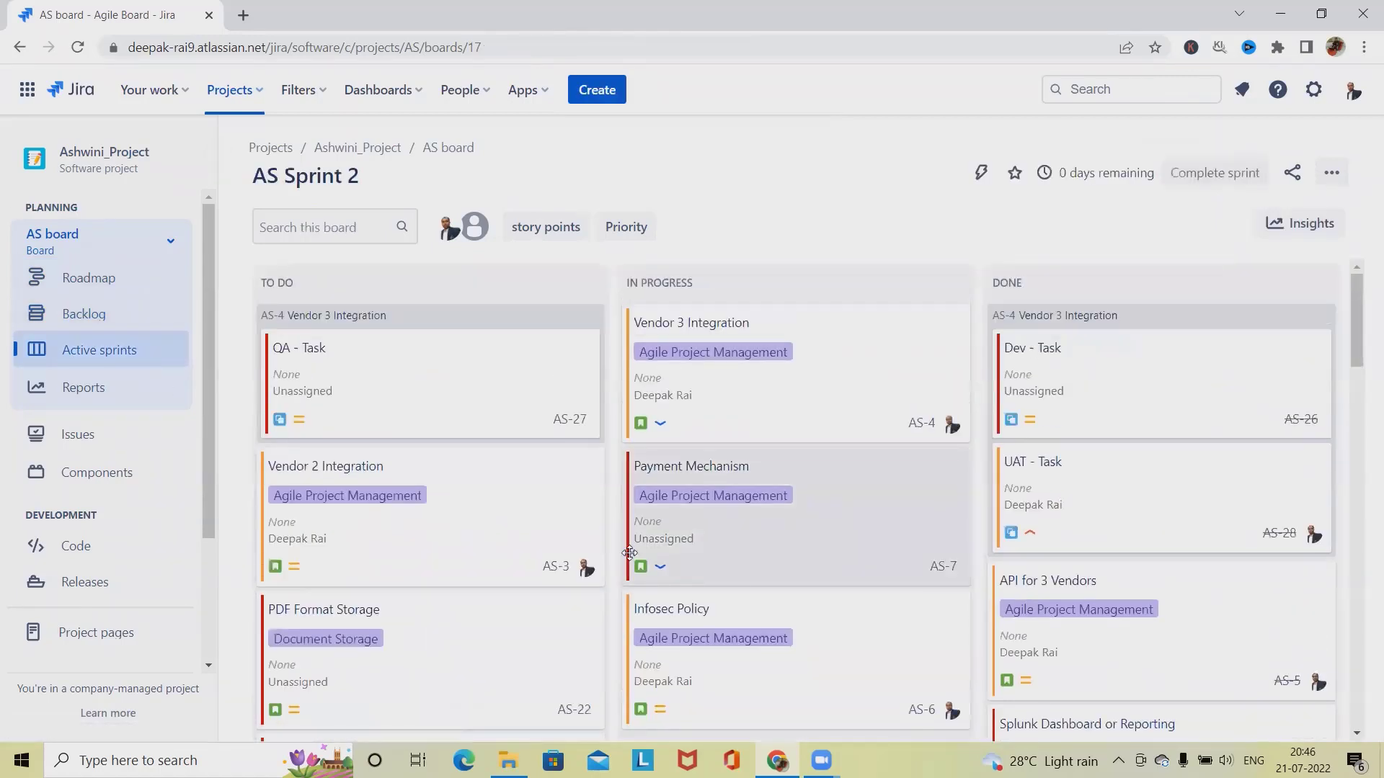
scroll(352, 485, down, 7)
scroll(353, 484, up, 4)
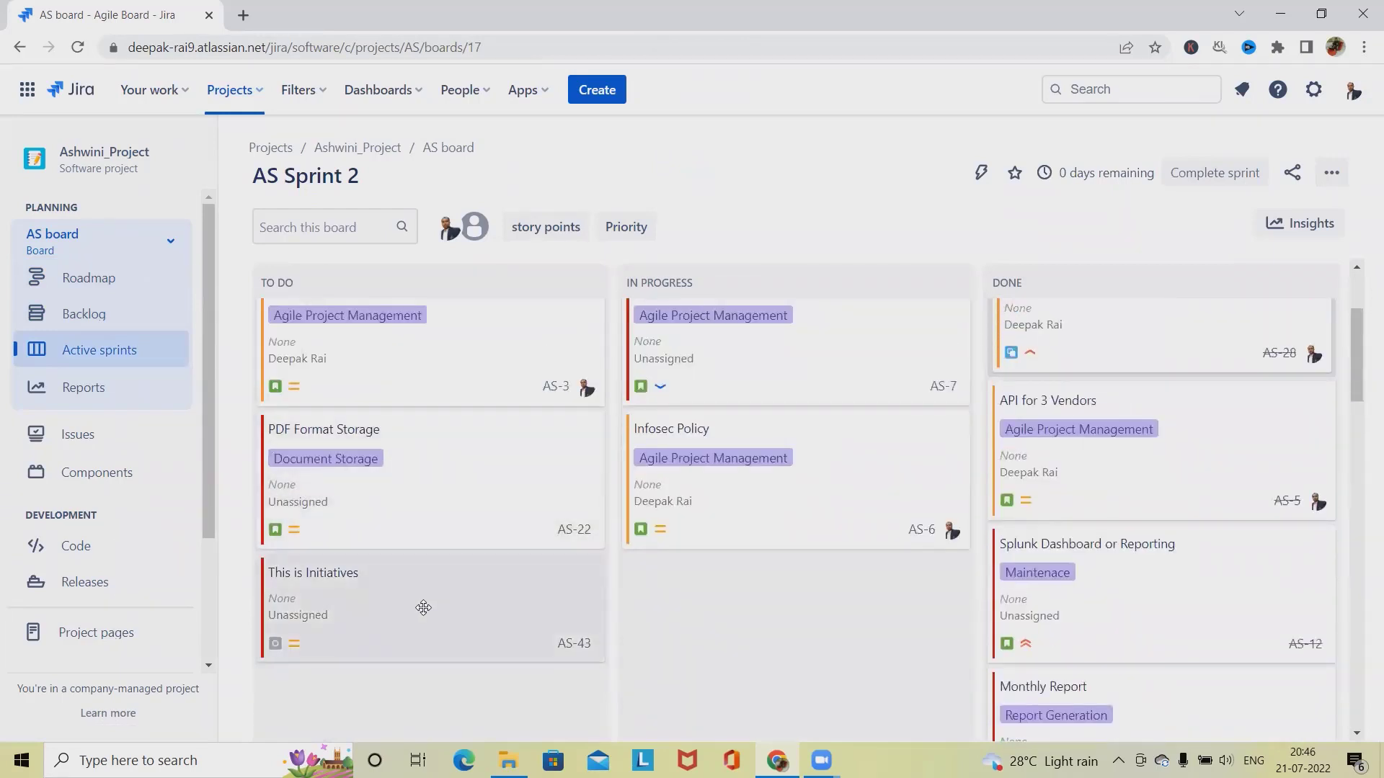
drag(423, 606, 735, 612)
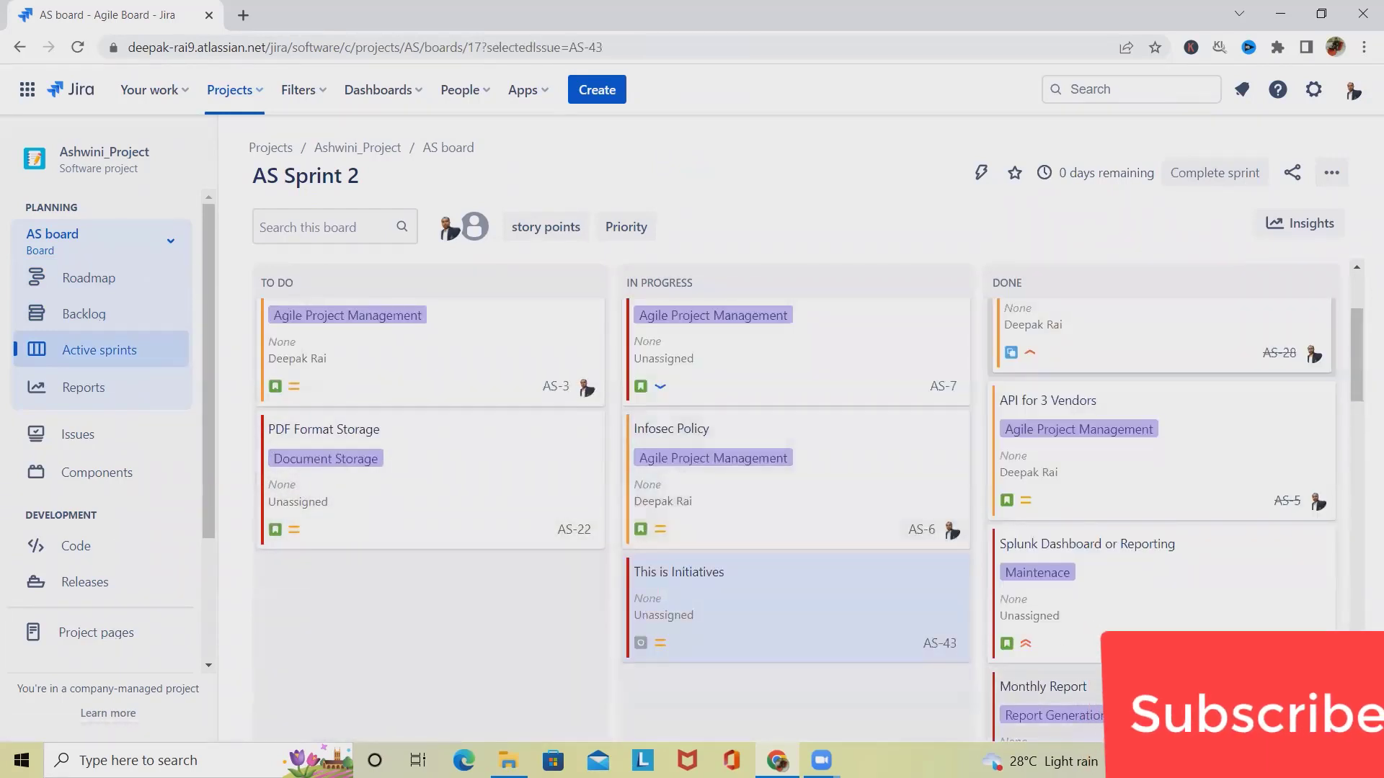